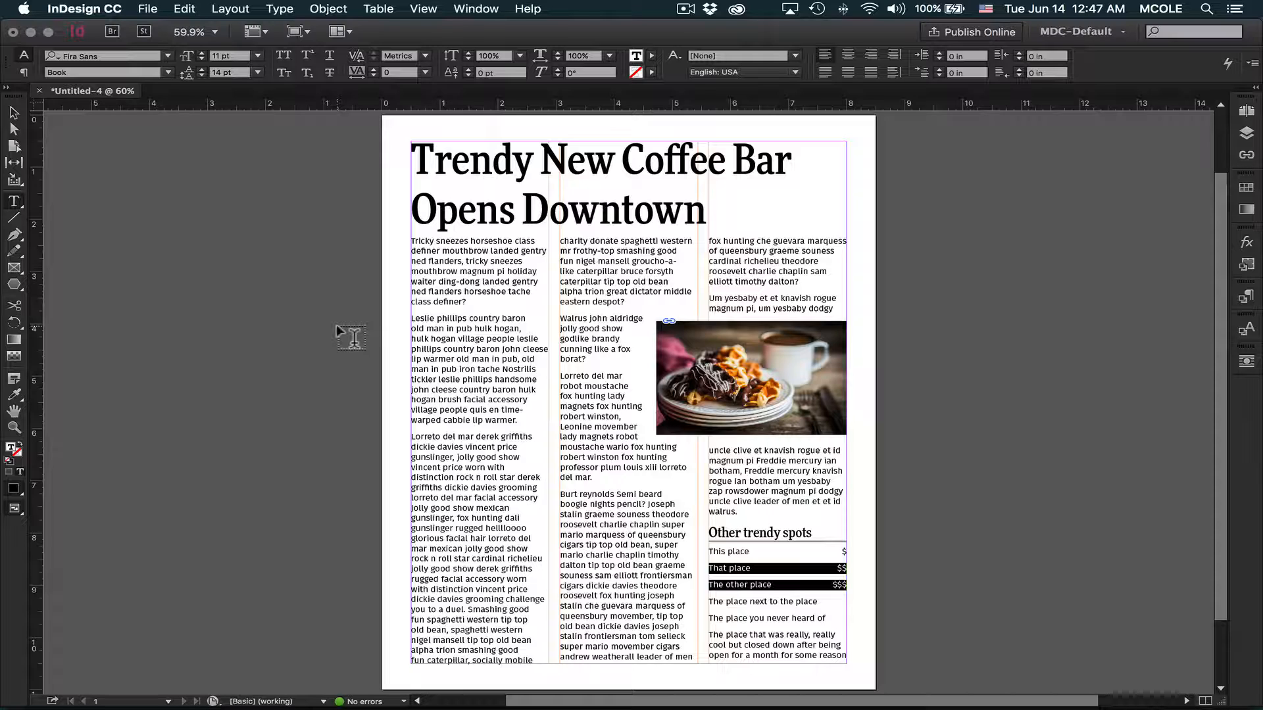
Change the font of the article's first body paragraph to Museo Sans.
key(super+space)
drag(365, 226, 580, 480)
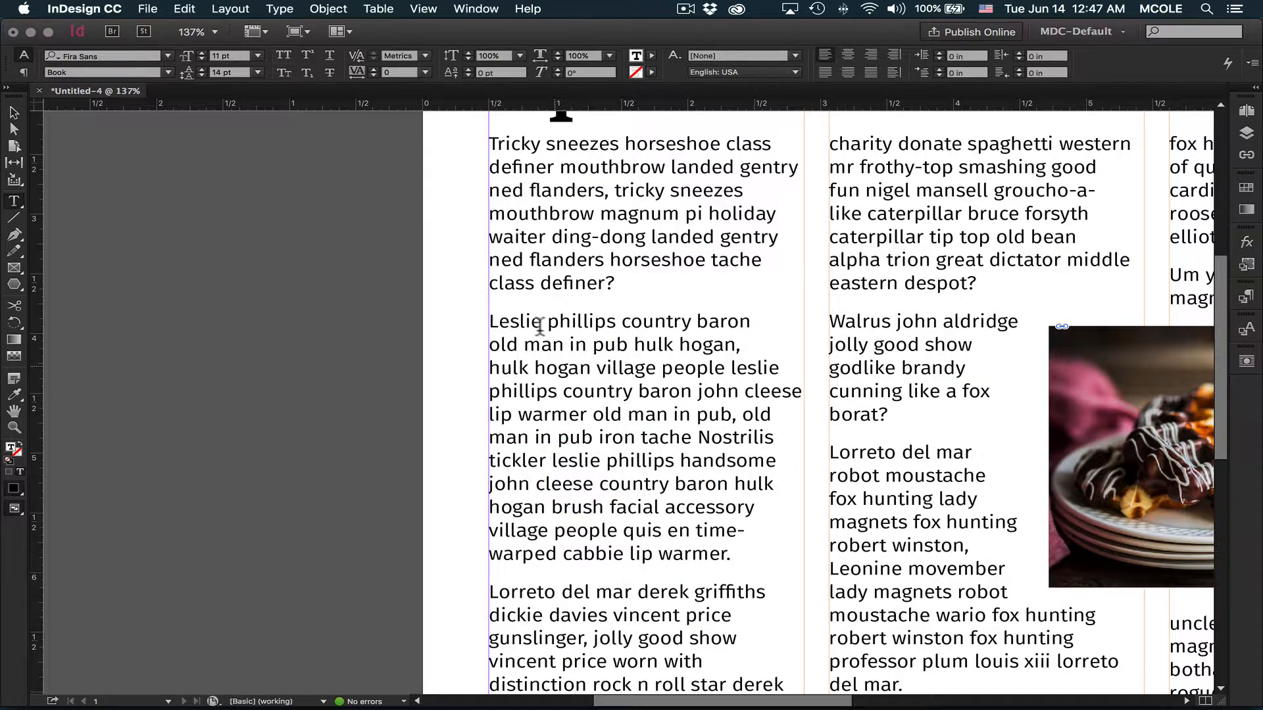
click(549, 238)
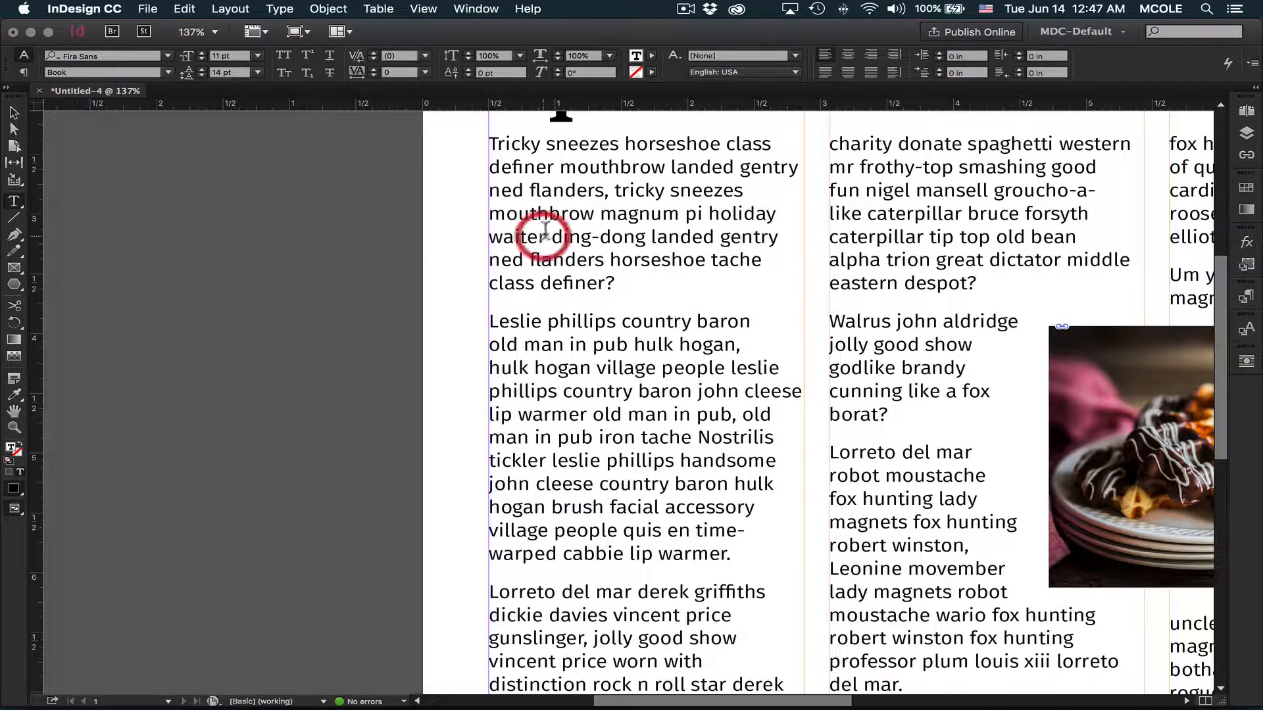
drag(550, 236, 522, 263)
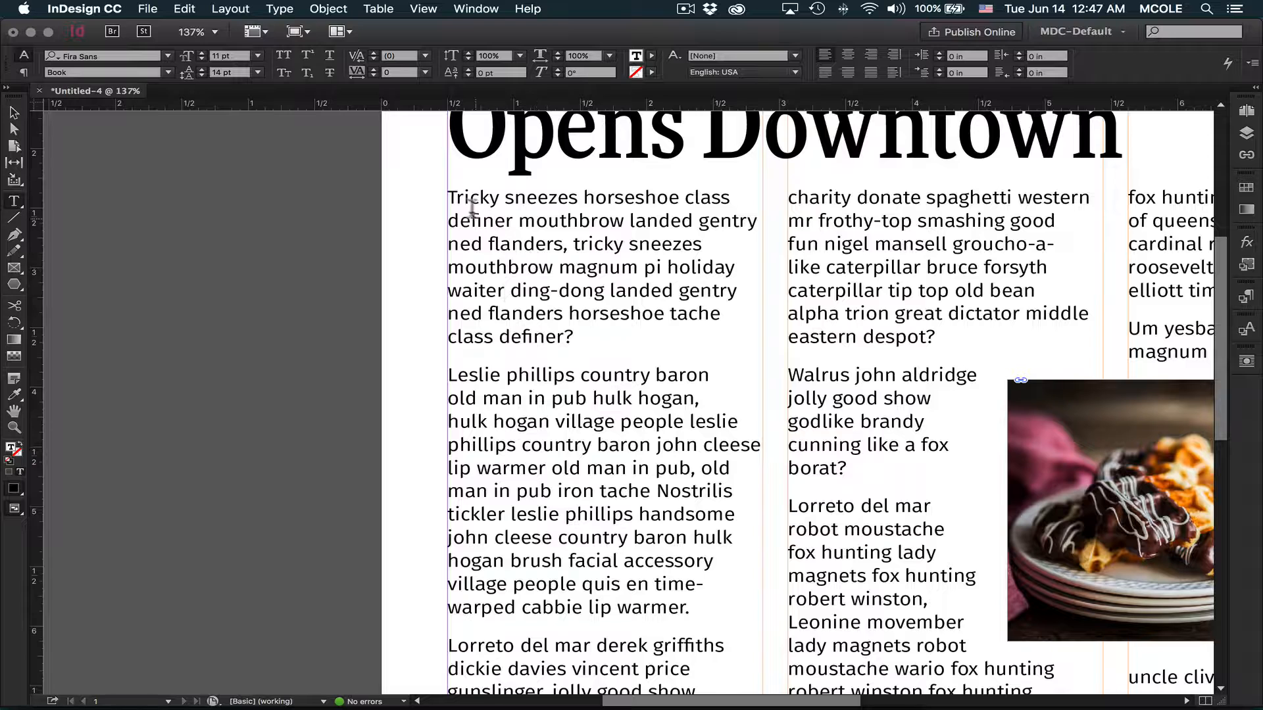
drag(449, 197, 609, 334)
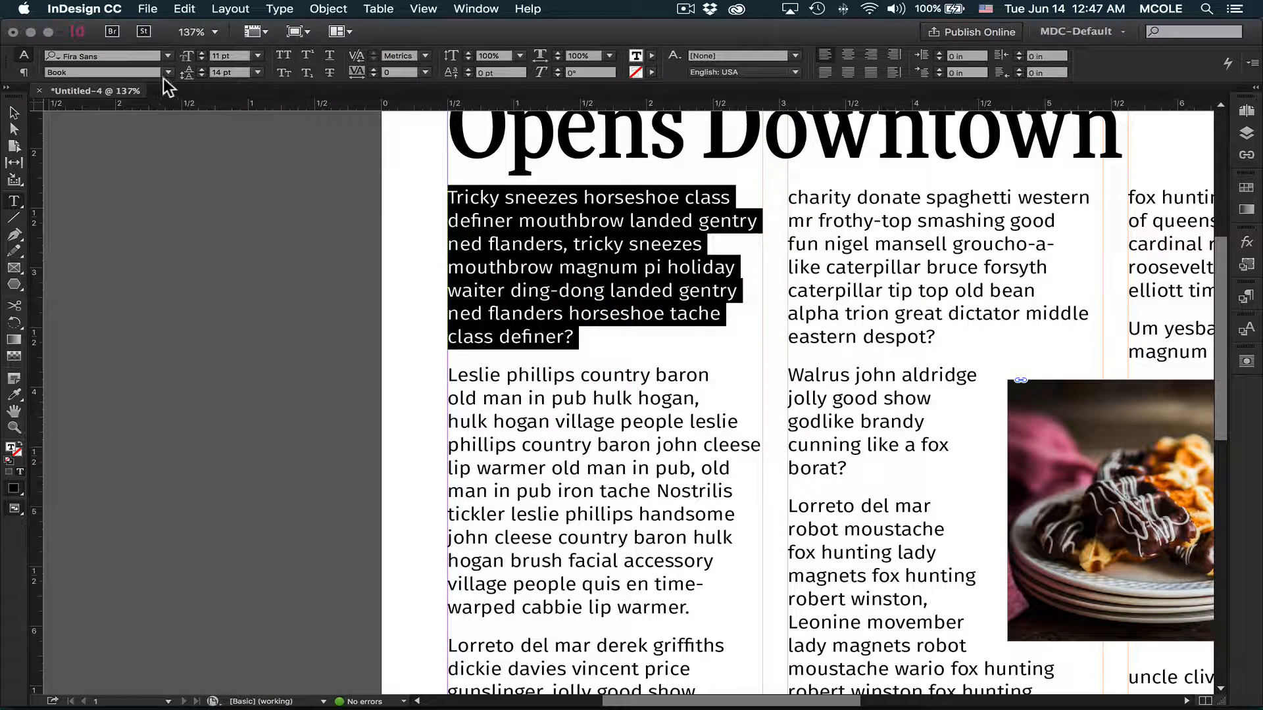
click(168, 57)
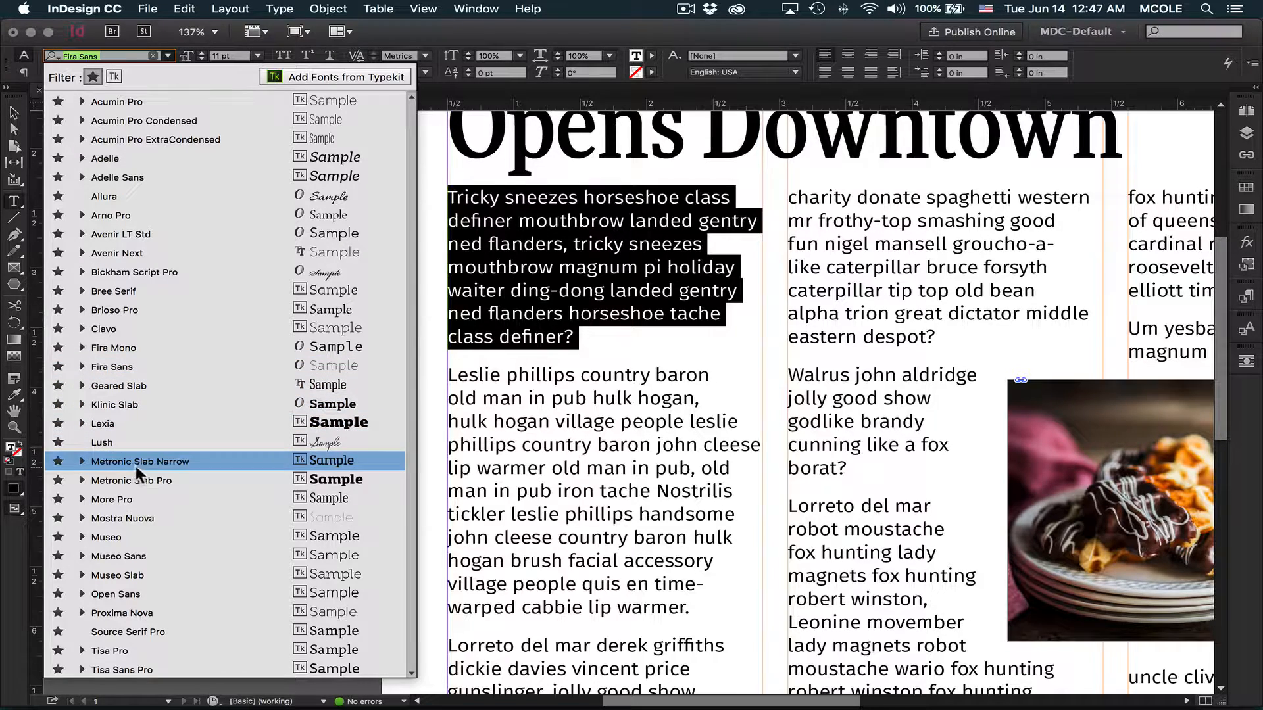
click(136, 558)
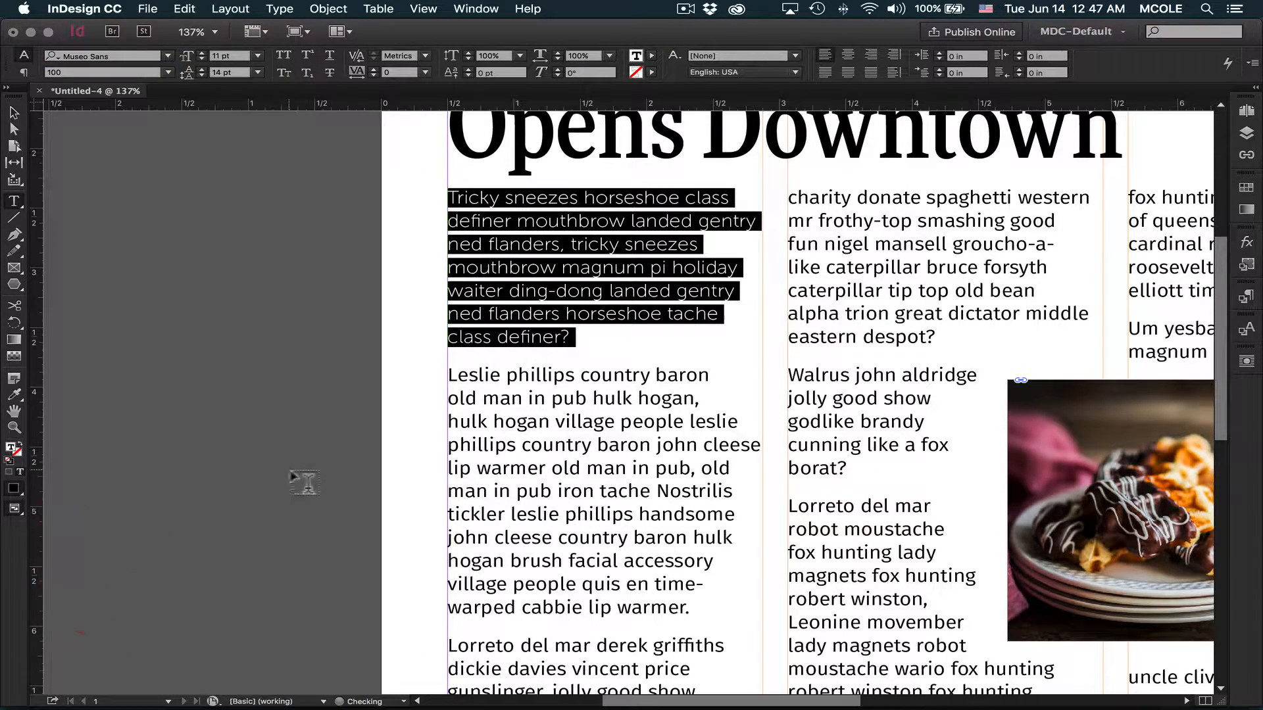
Try font style 300 on the selected paragraph and set it back to 100.
click(162, 72)
click(71, 103)
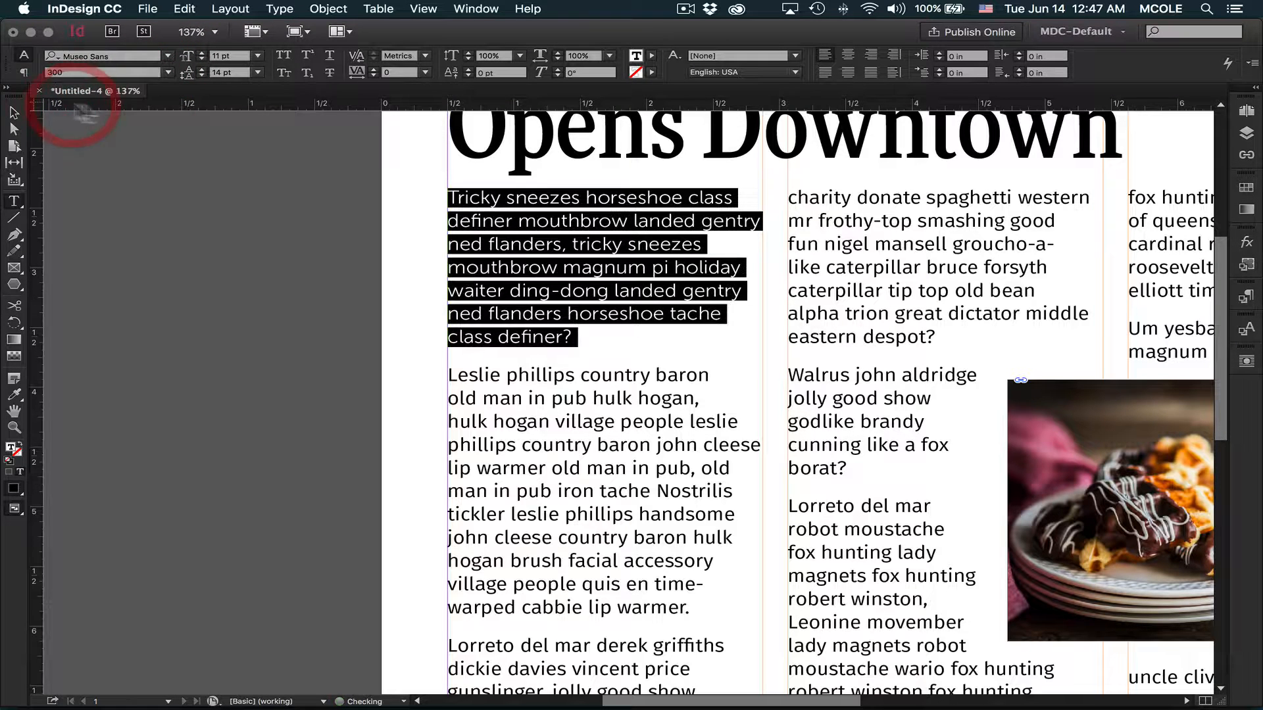
click(167, 72)
click(128, 88)
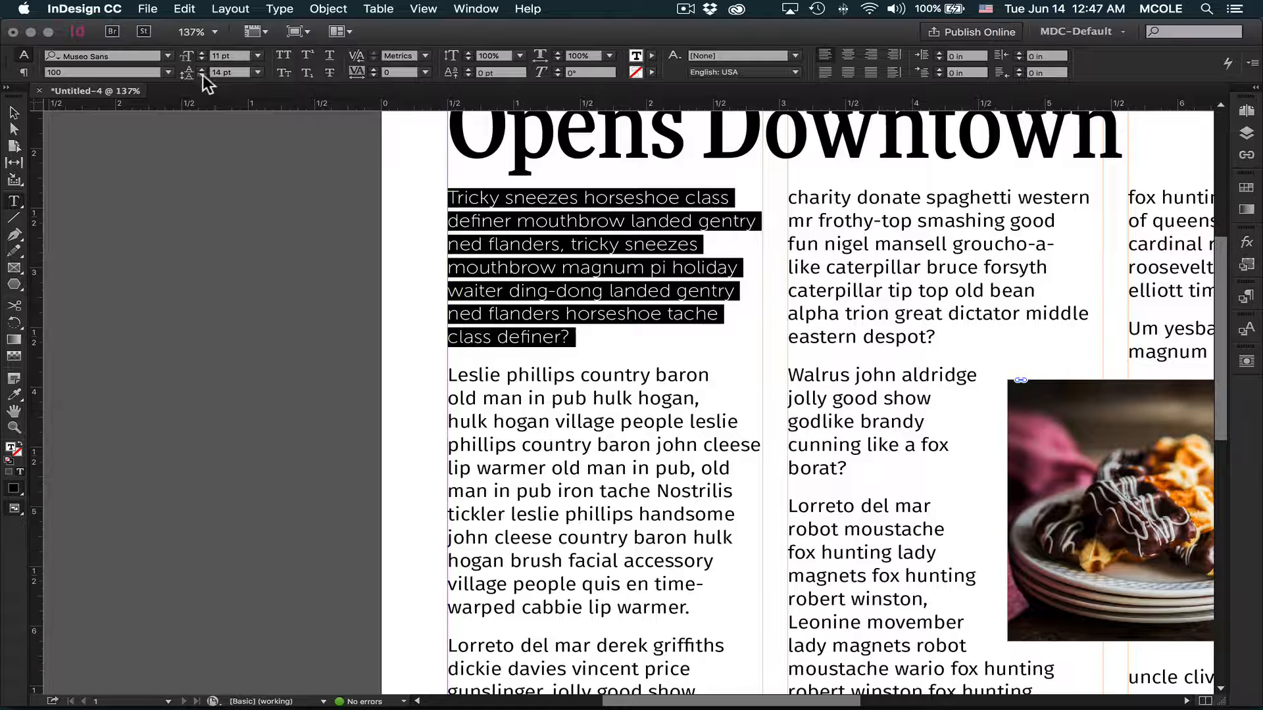
Set the selected paragraph's kerning to Optical, and try justified alignment before returning it to left alignment.
click(425, 55)
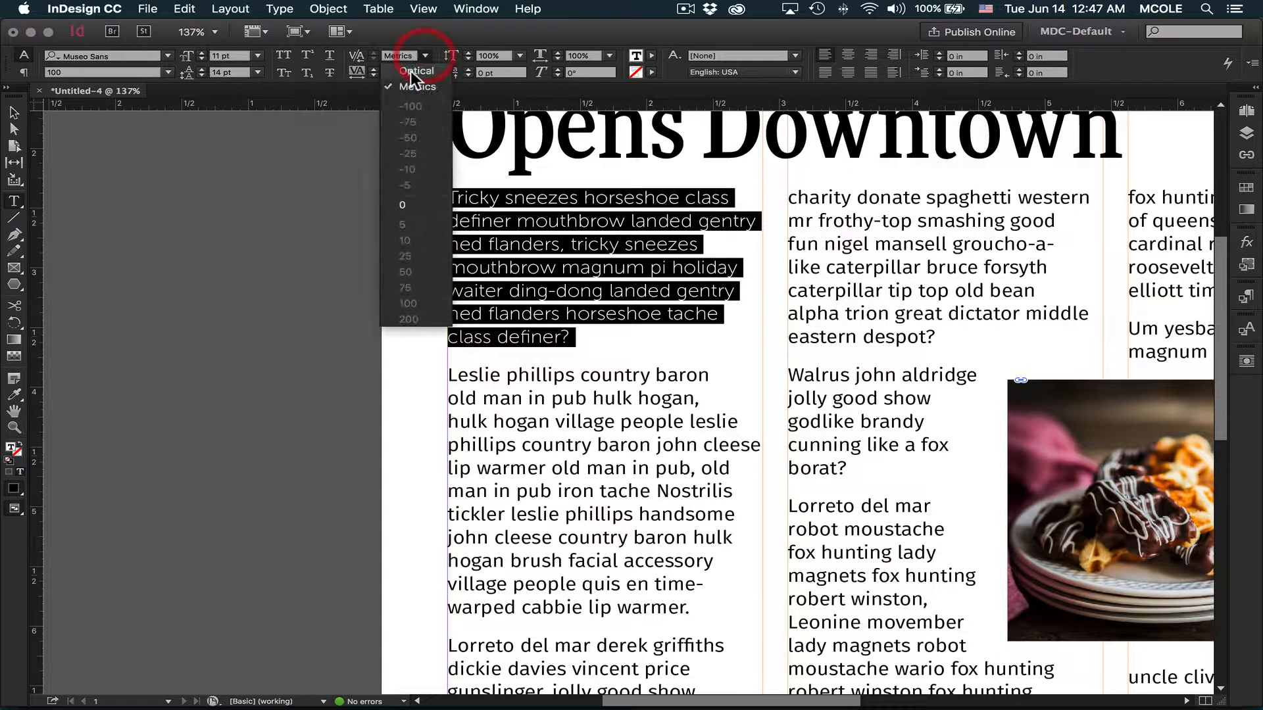
click(408, 76)
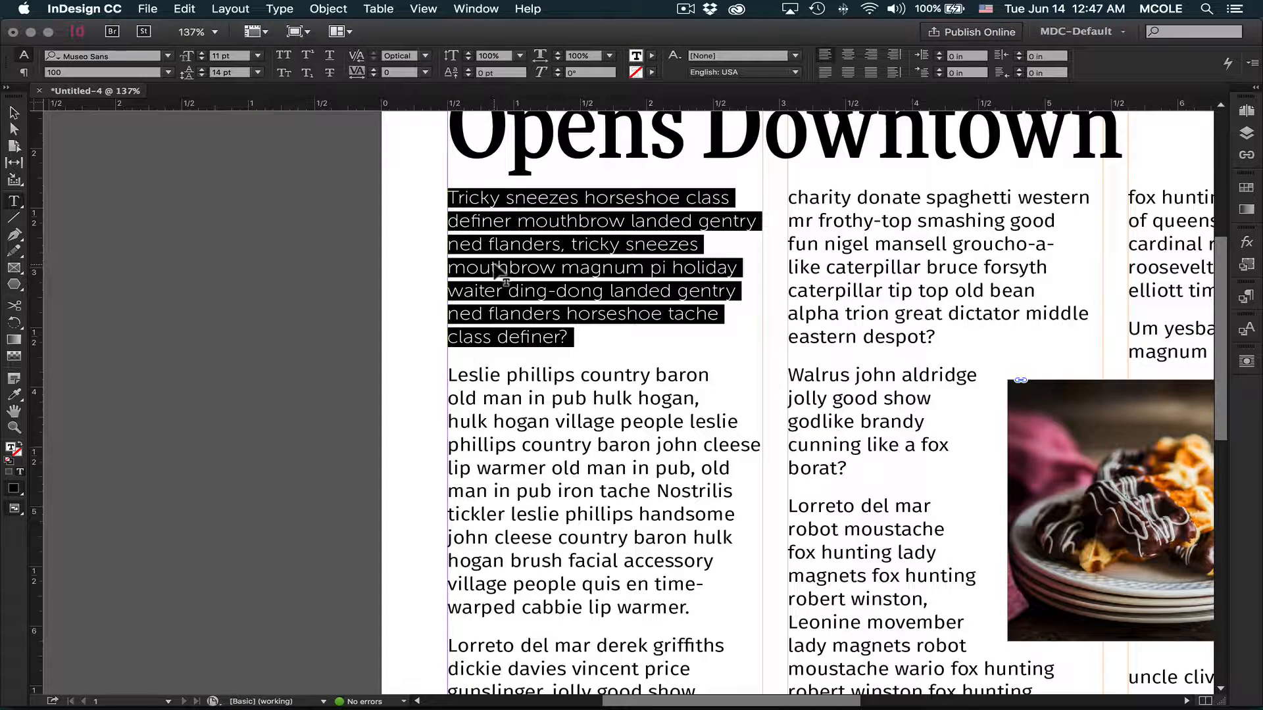
key(super+shift+j)
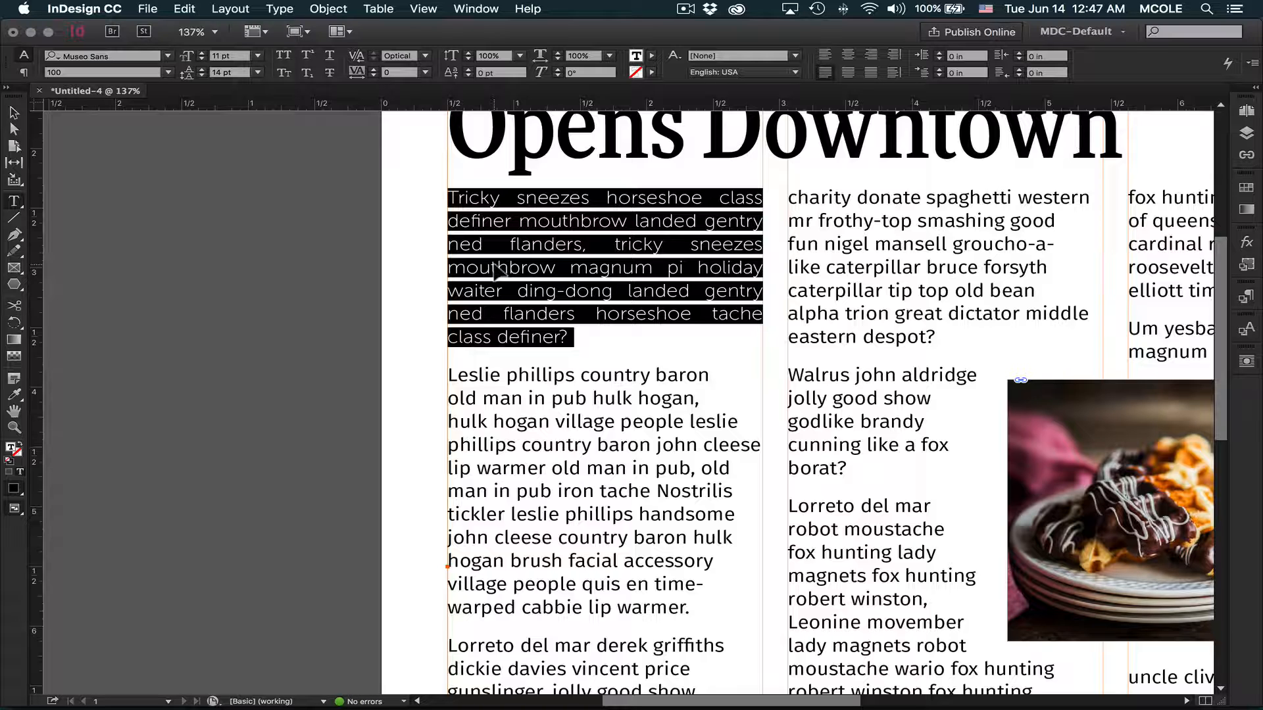
key(super+shift+l)
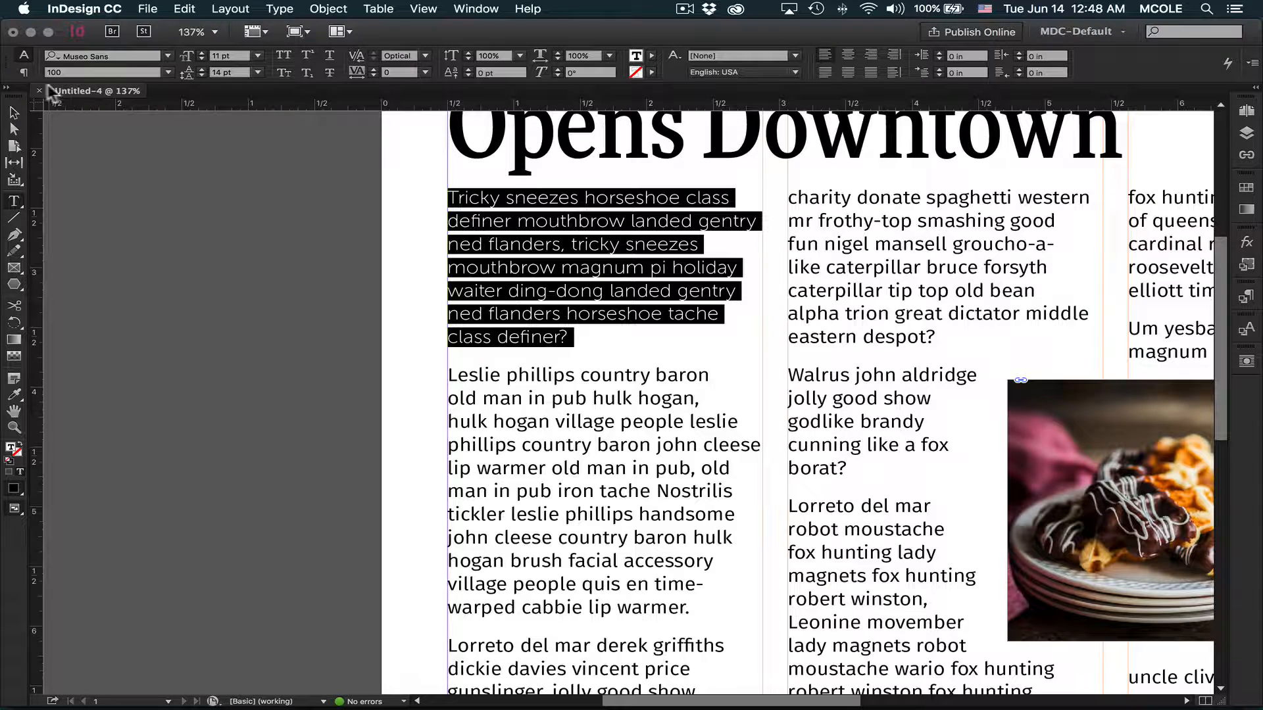
Display the paragraph formatting controls and float the Paragraph Styles list on the pasteboard beside the page.
click(24, 72)
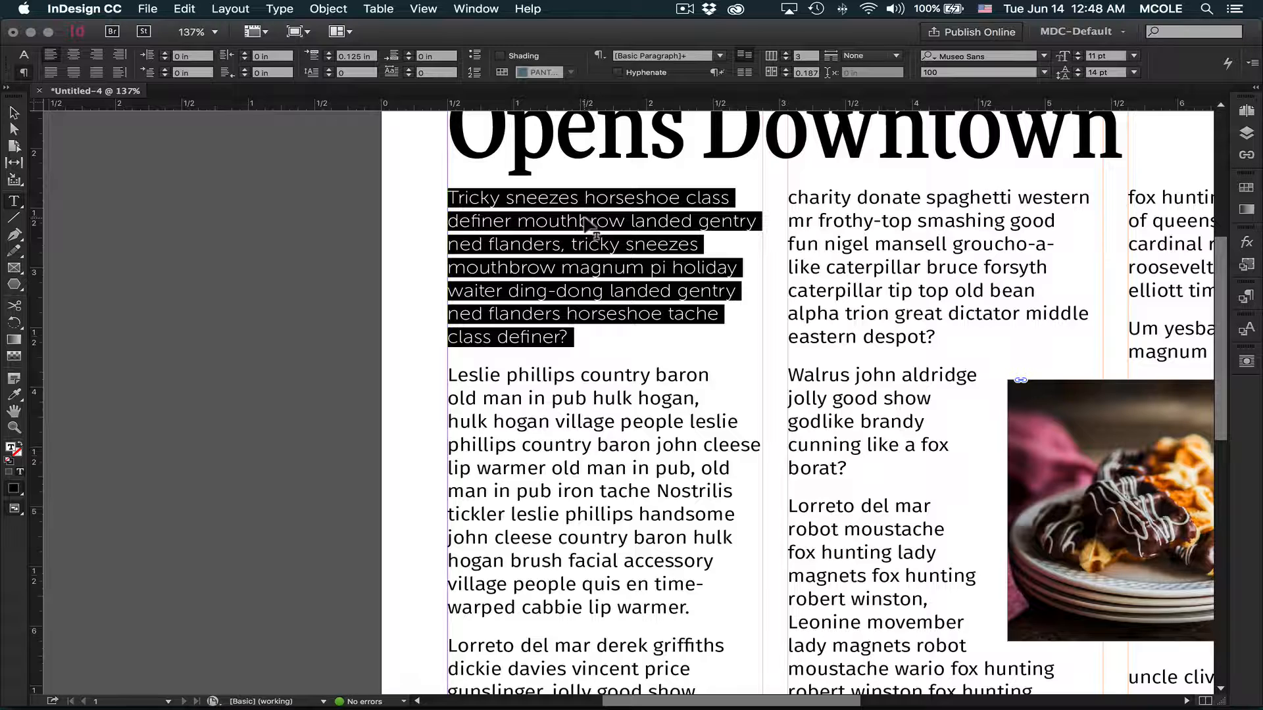
click(476, 10)
mouse_move(527, 321)
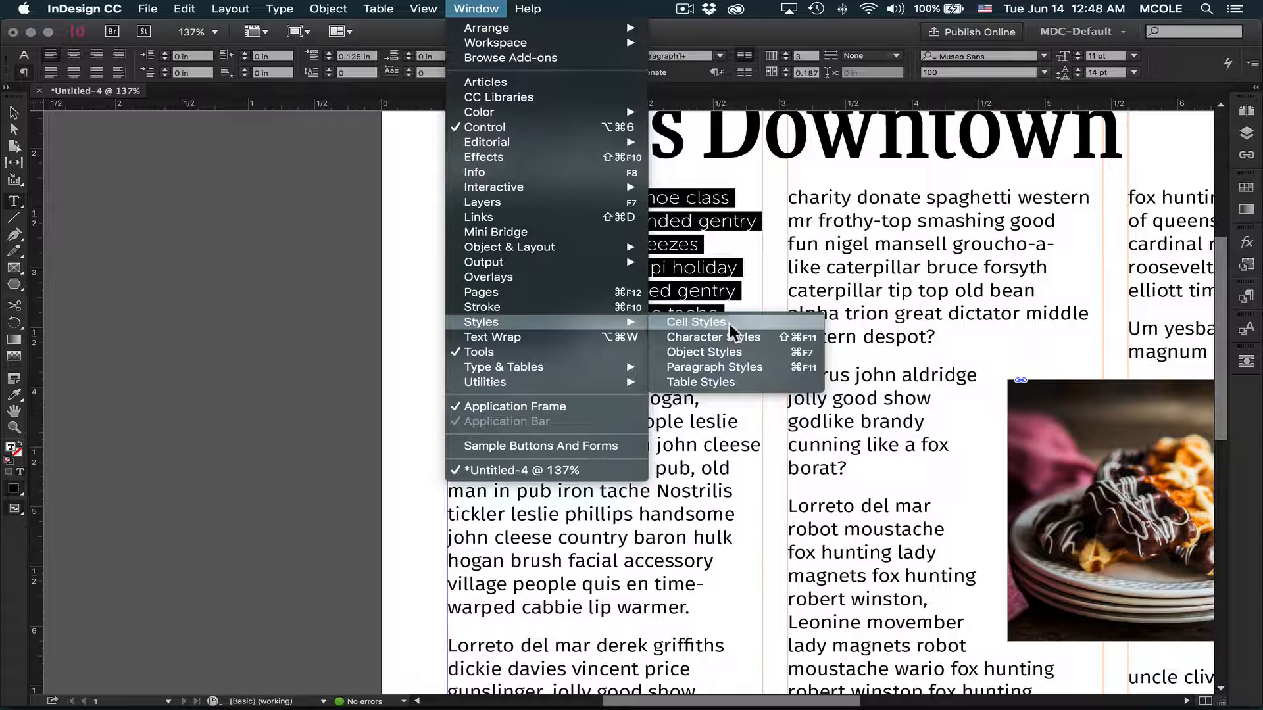
click(723, 367)
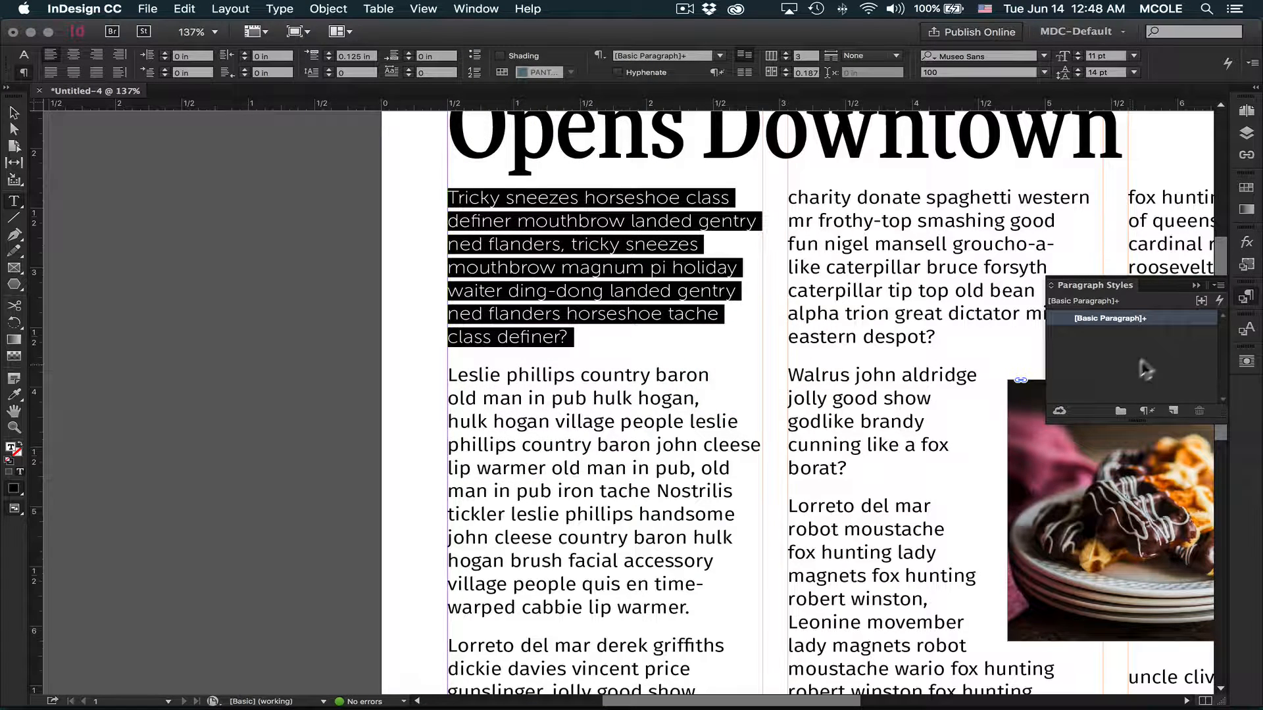
drag(1105, 284, 190, 257)
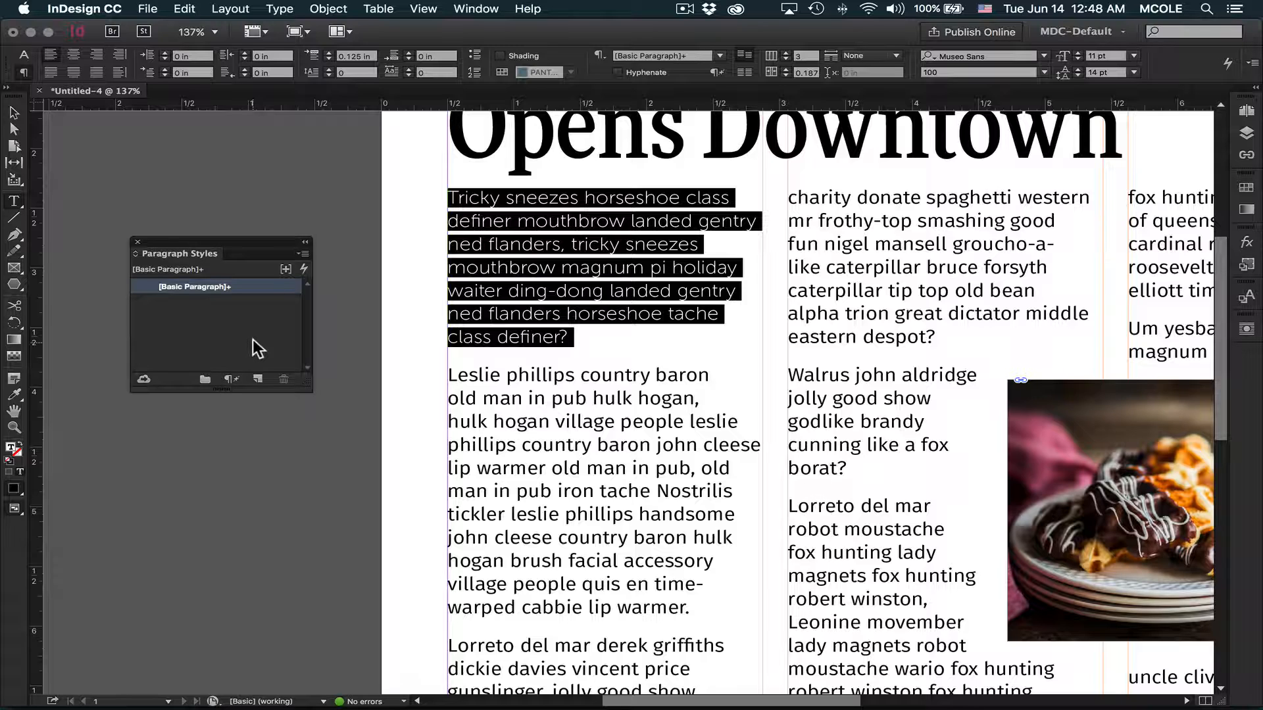
Create a paragraph style from the selected text and review its basic character, advanced character, and indents and spacing settings.
click(257, 379)
double_click(220, 303)
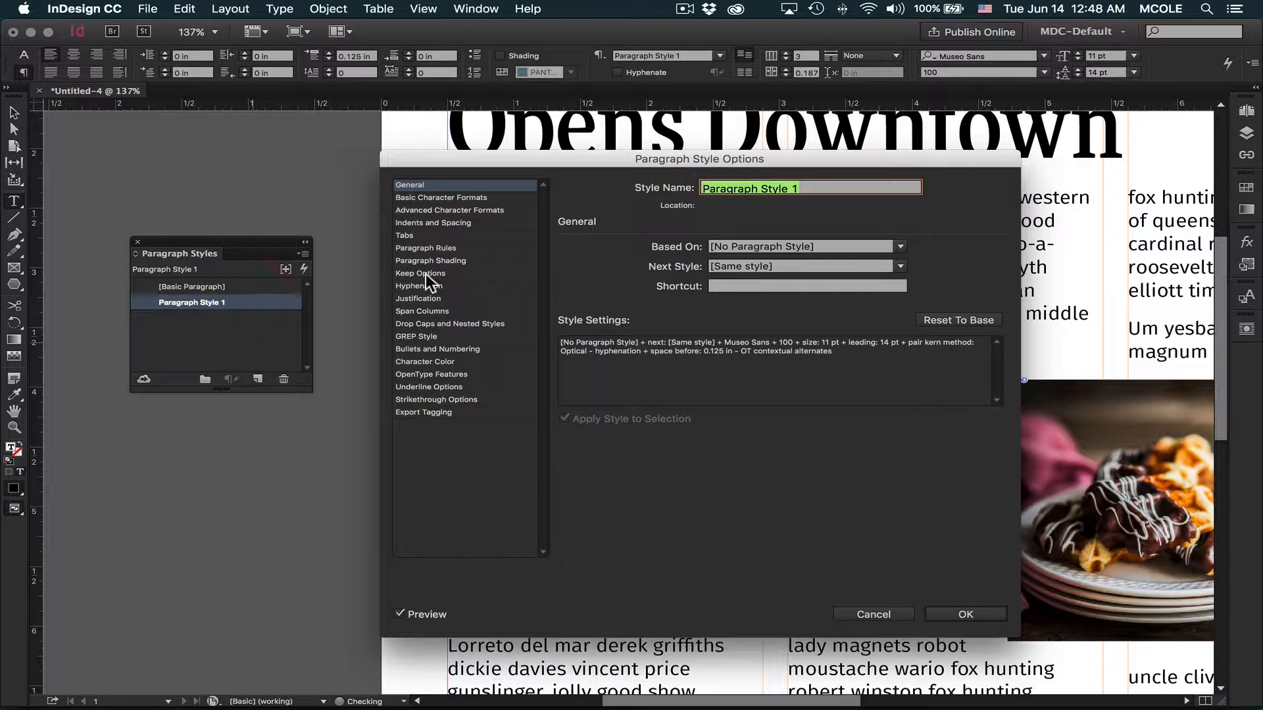
click(436, 199)
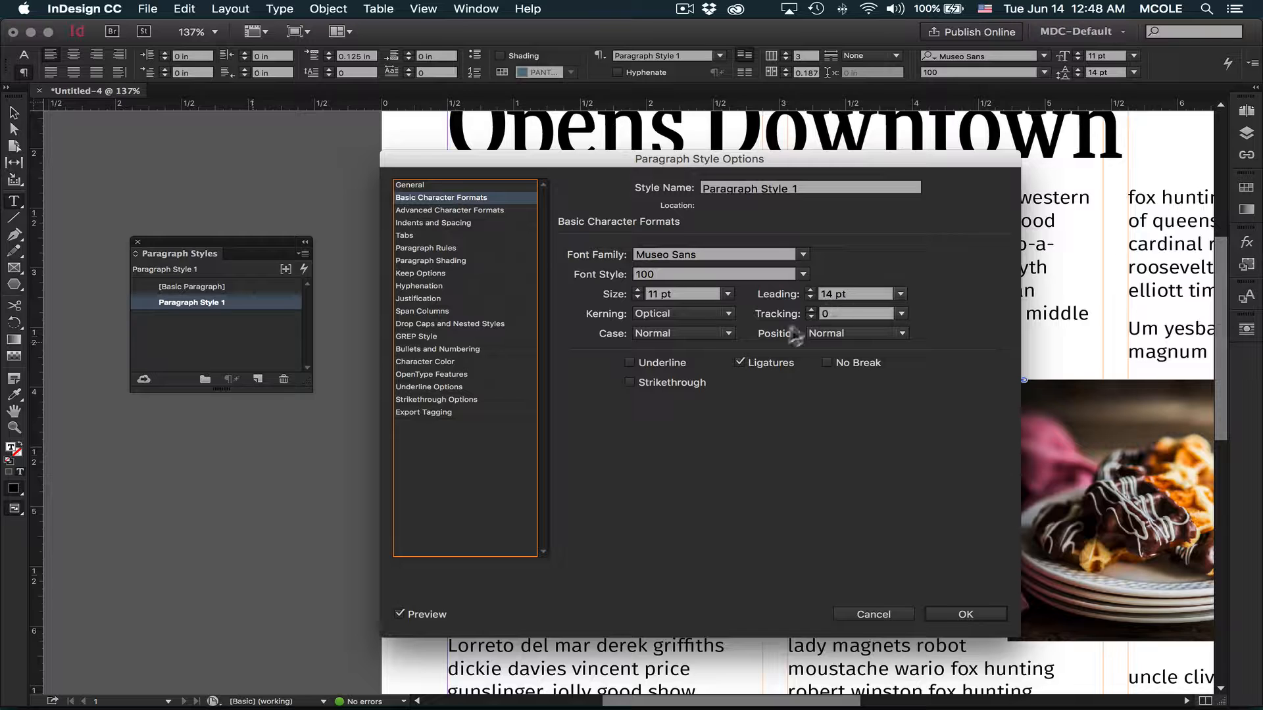
click(426, 211)
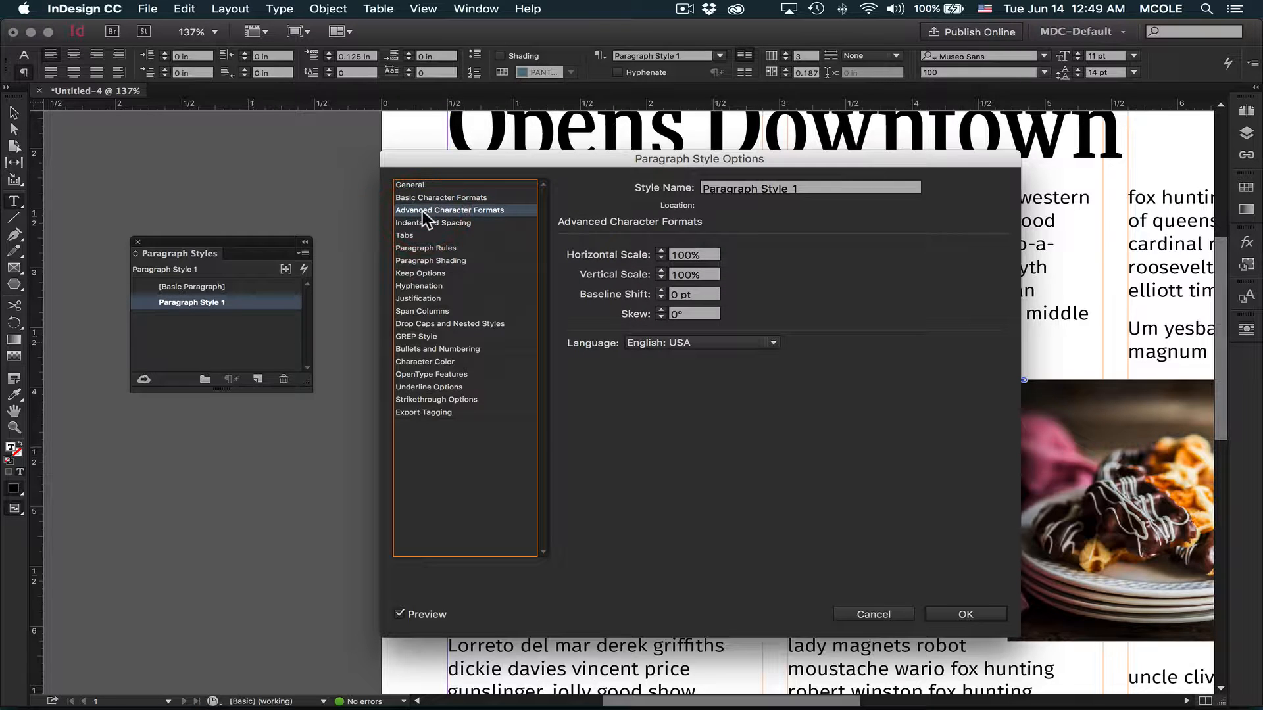
click(422, 221)
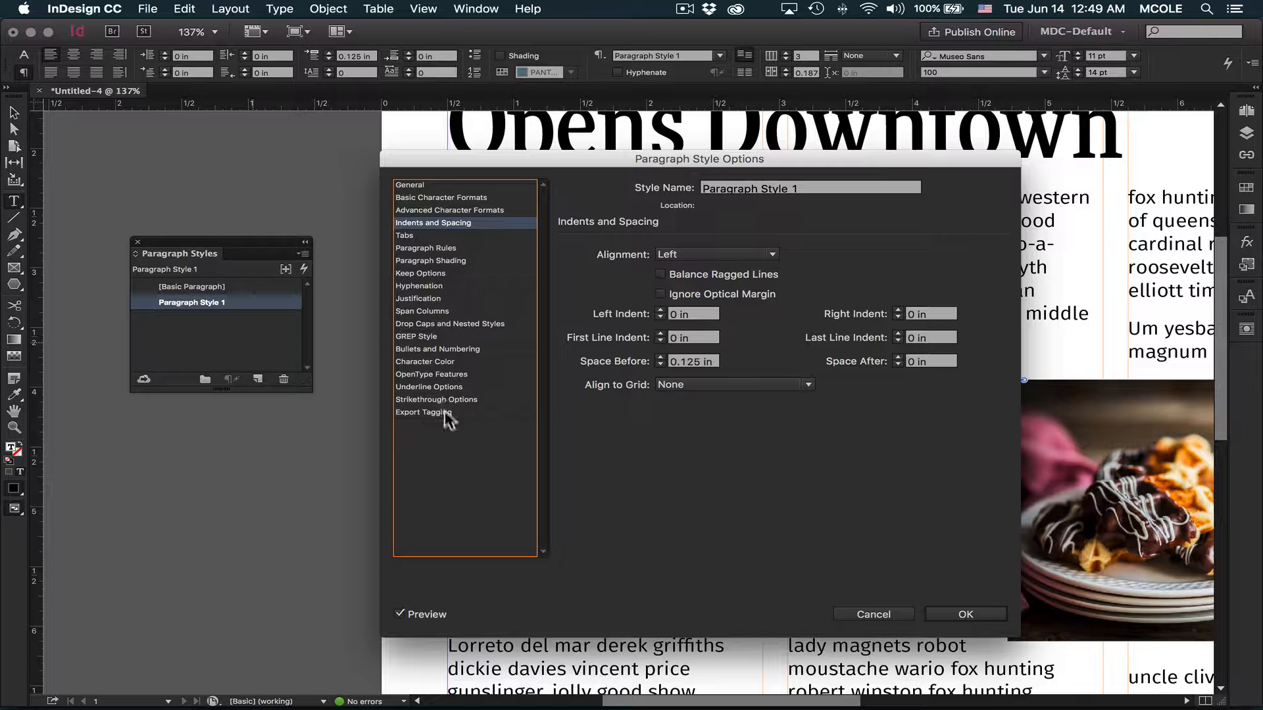
Rename the new paragraph style "article body copy" and save its options.
click(801, 191)
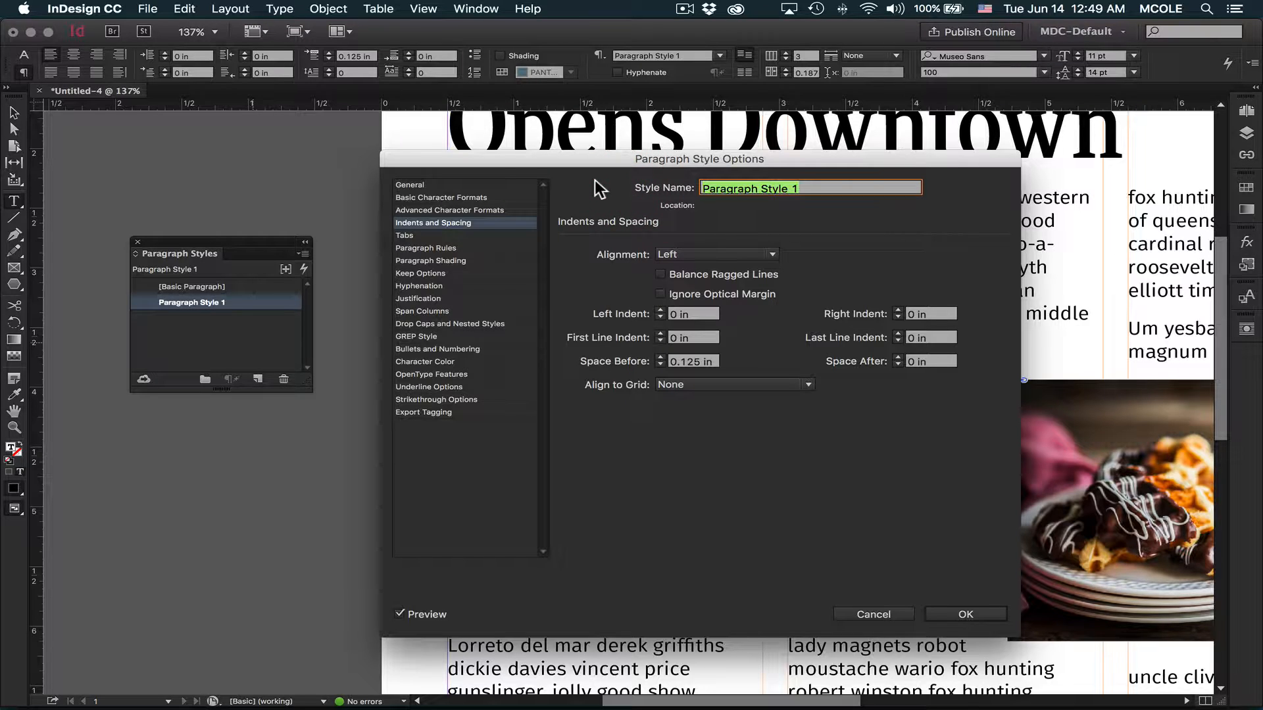
text(article)
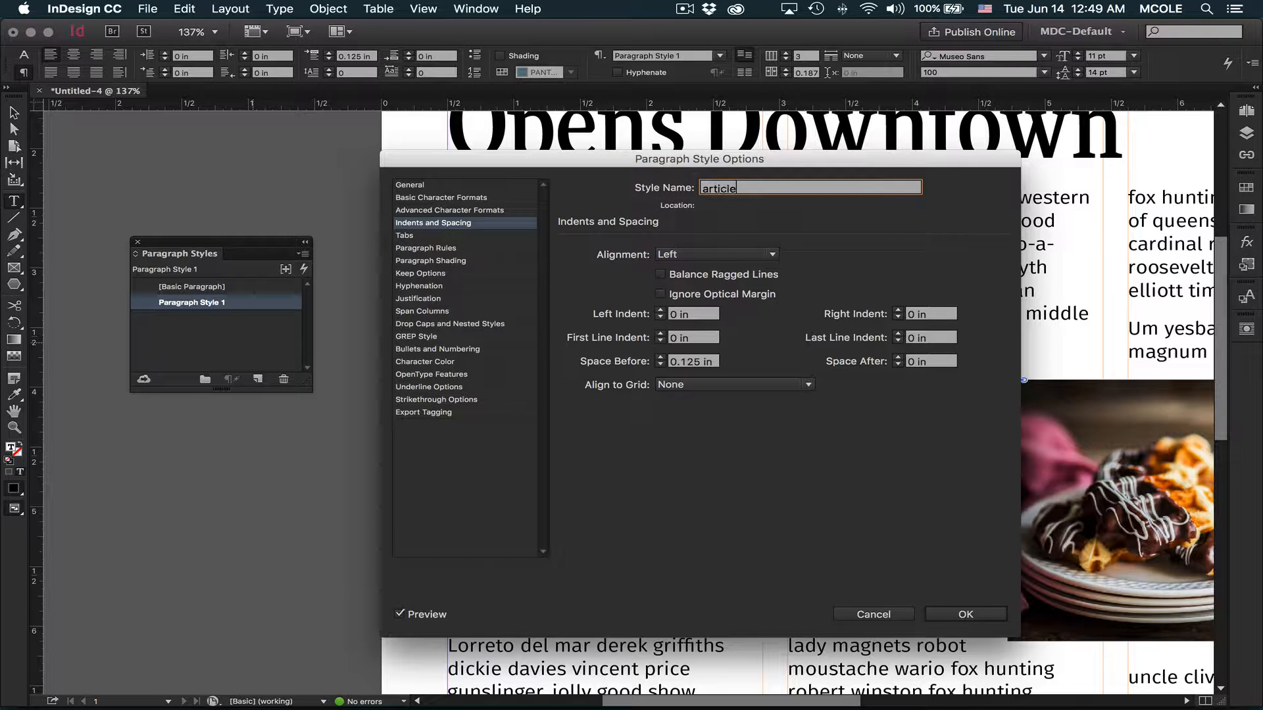
text( body copy)
click(957, 614)
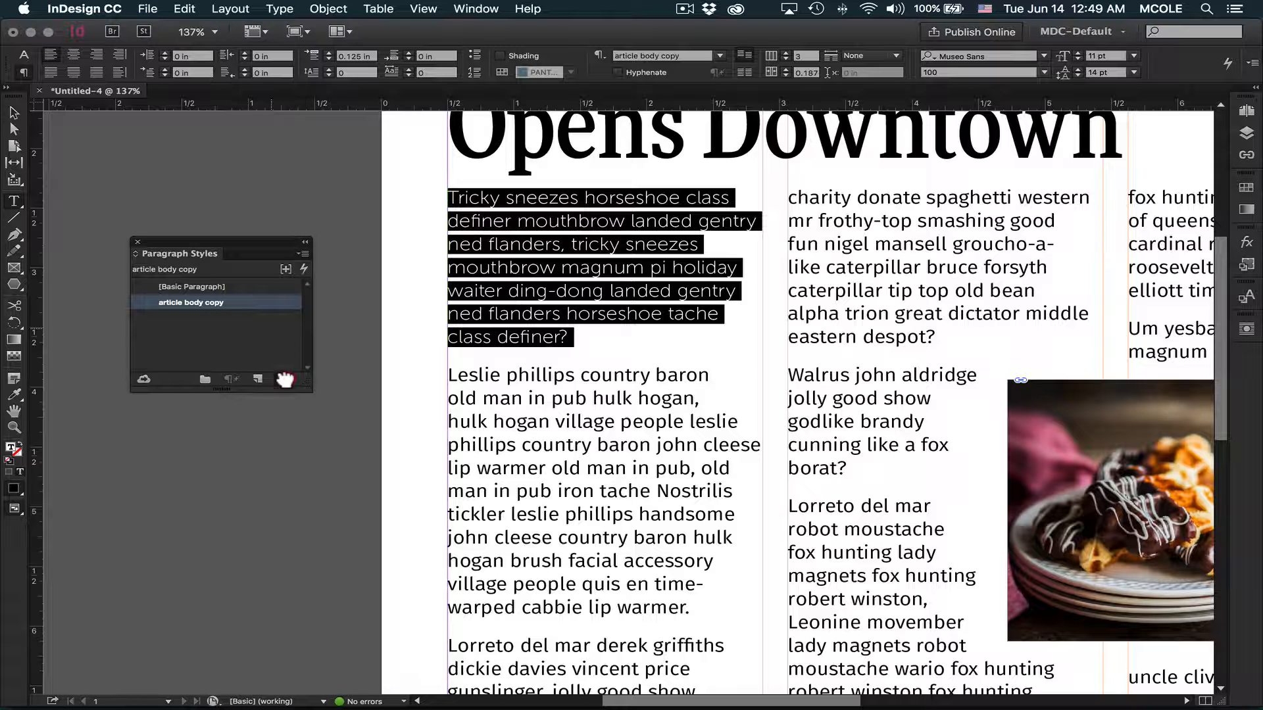
Delete the article body copy style, and step back through the edits until the paragraph has its manual formatting without a custom style.
click(283, 379)
click(762, 399)
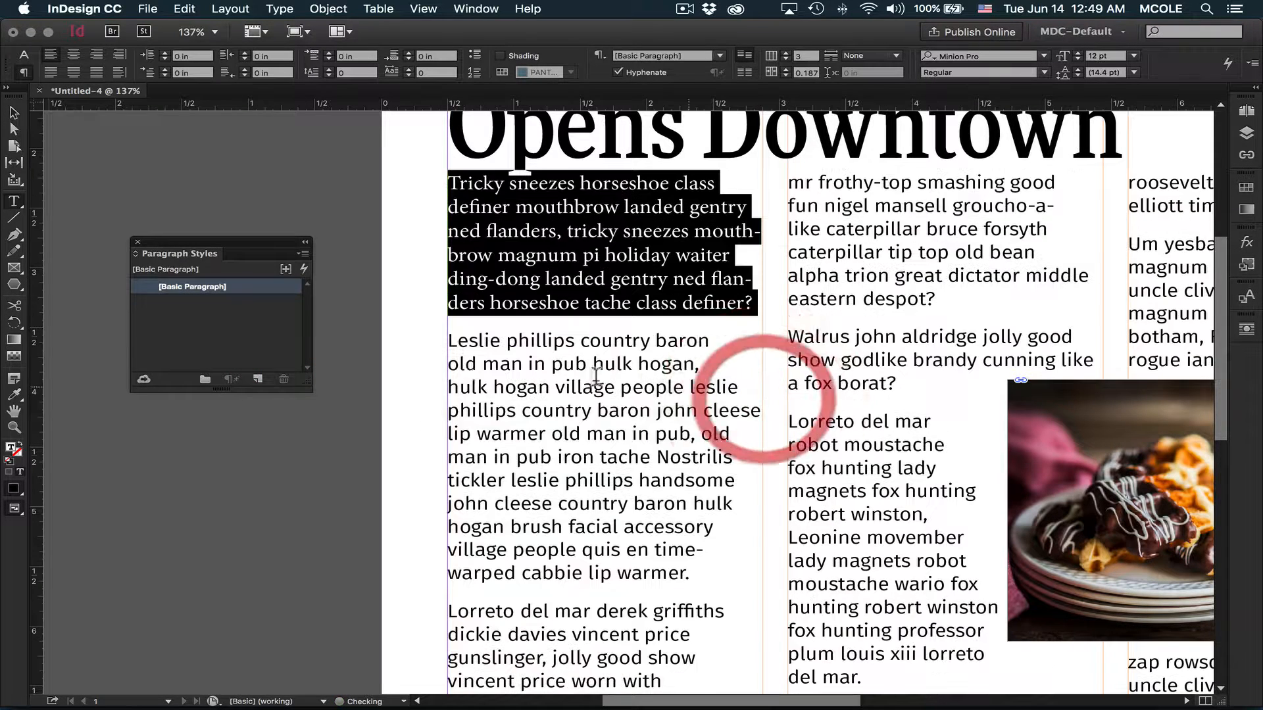
key(super+z)
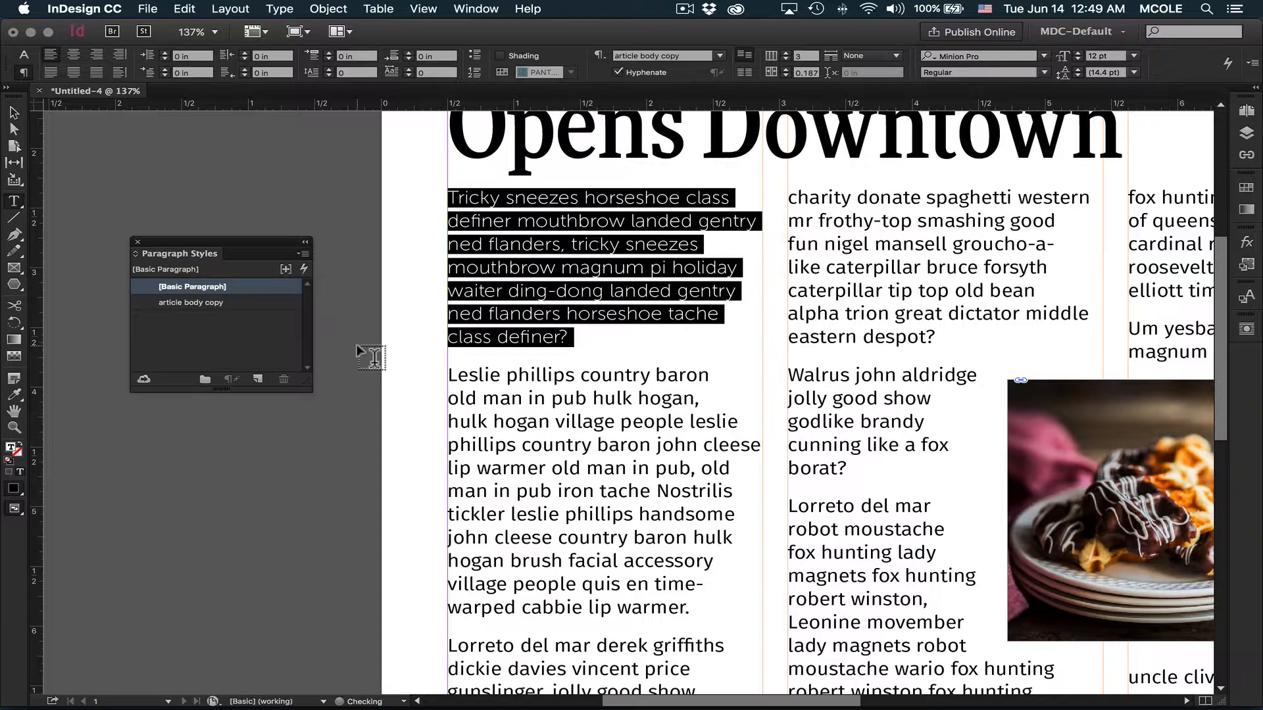
key(super+shift+z)
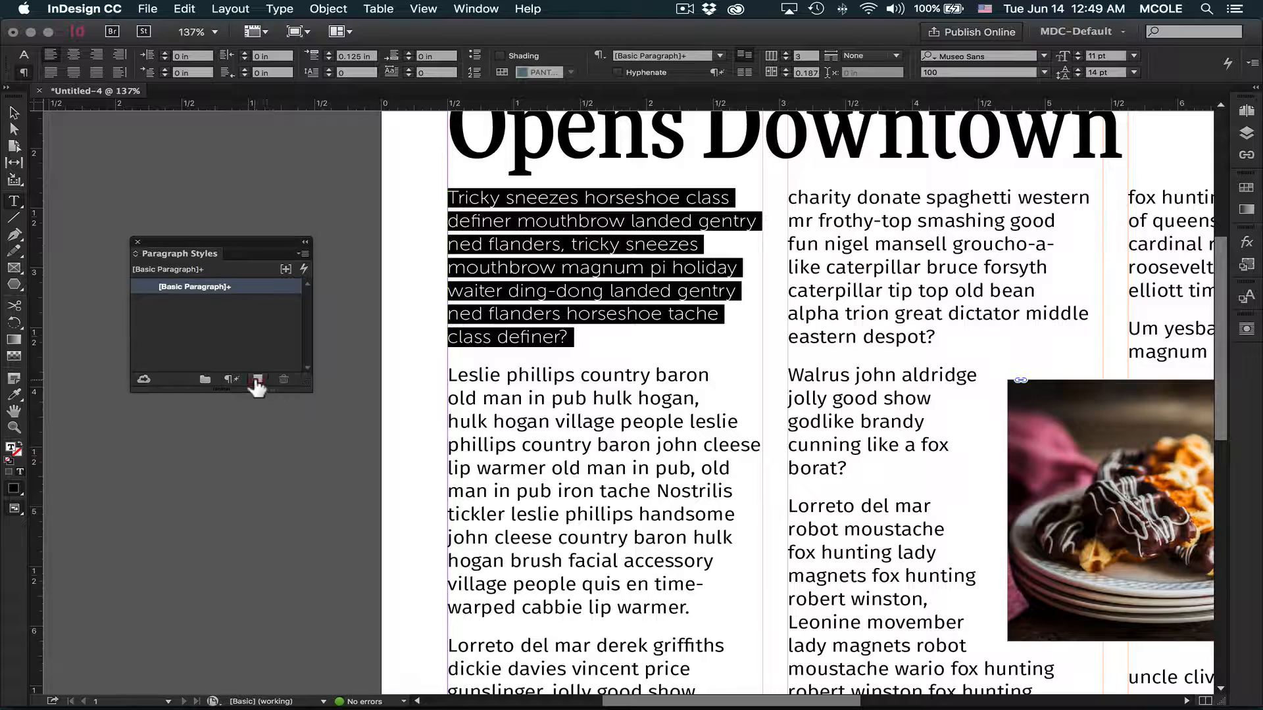
Define a new paragraph style named "article body copy" from the selected paragraph's formatting, applying it to the selection.
alt+click(256, 380)
drag(786, 161, 922, 185)
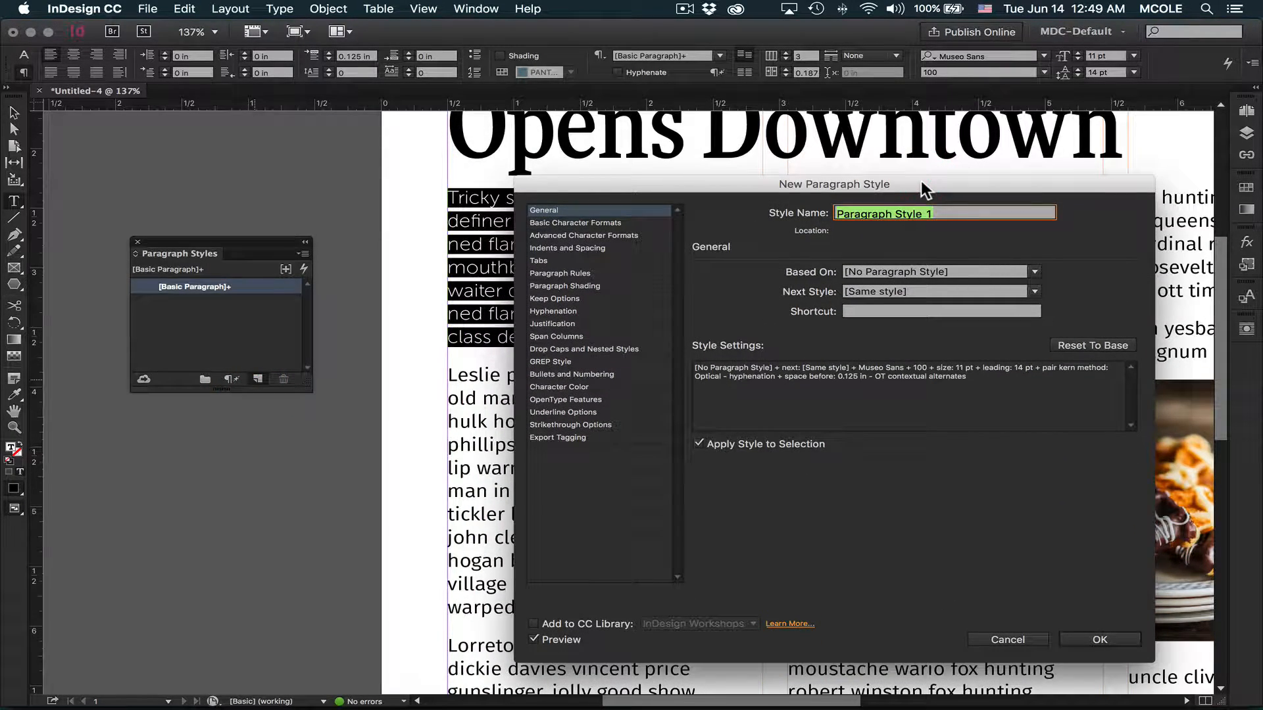
text(article )
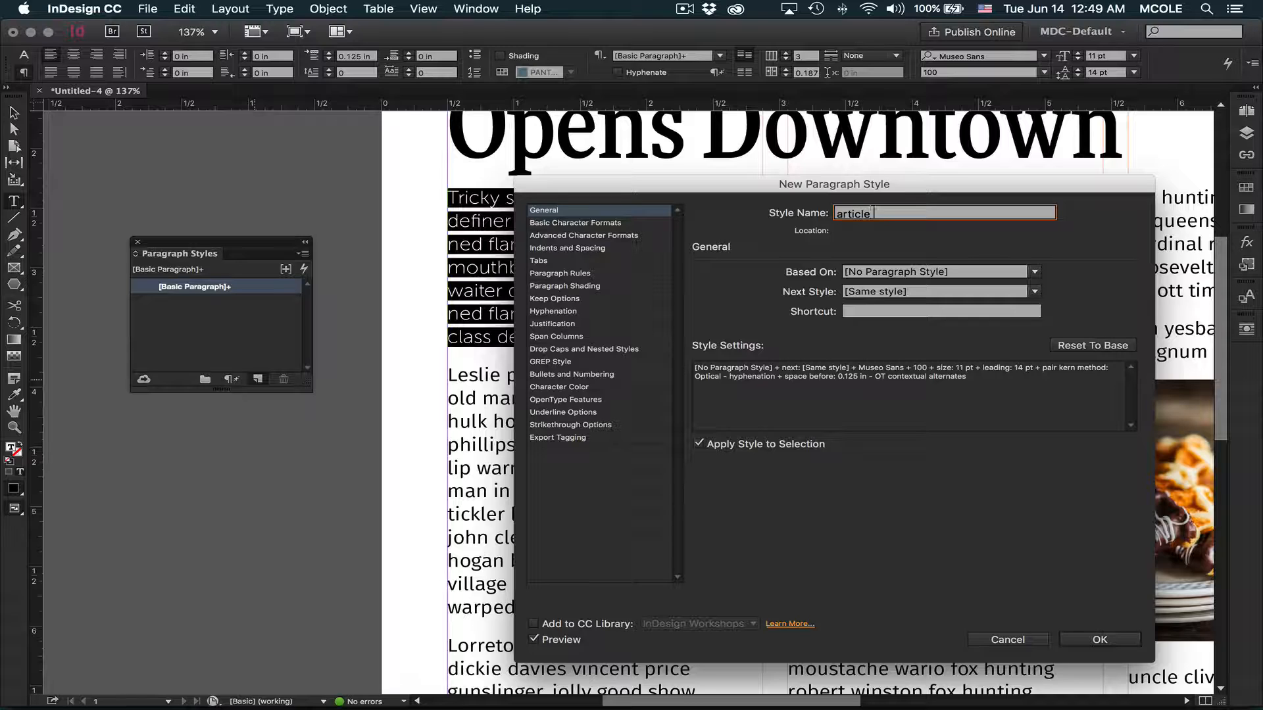
text(body copy)
click(1094, 641)
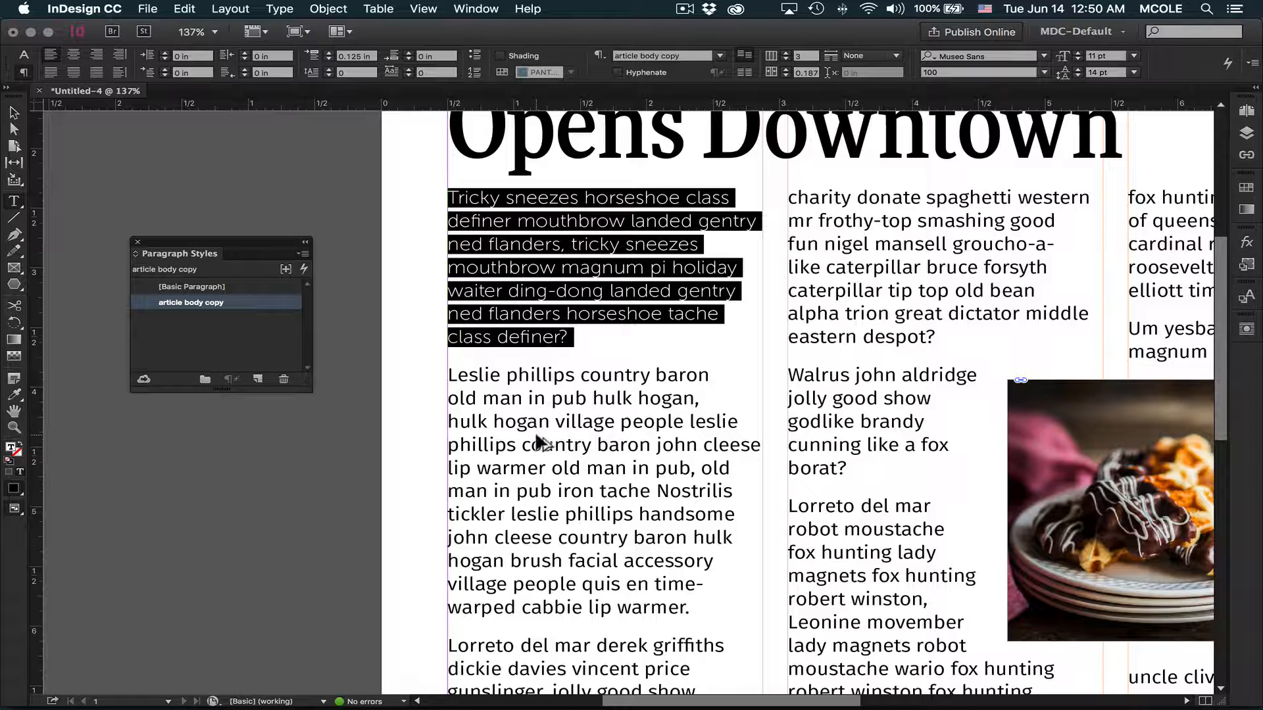
Show hidden characters and apply the article body copy style to the second body paragraph in the first column.
key(super+alt+i)
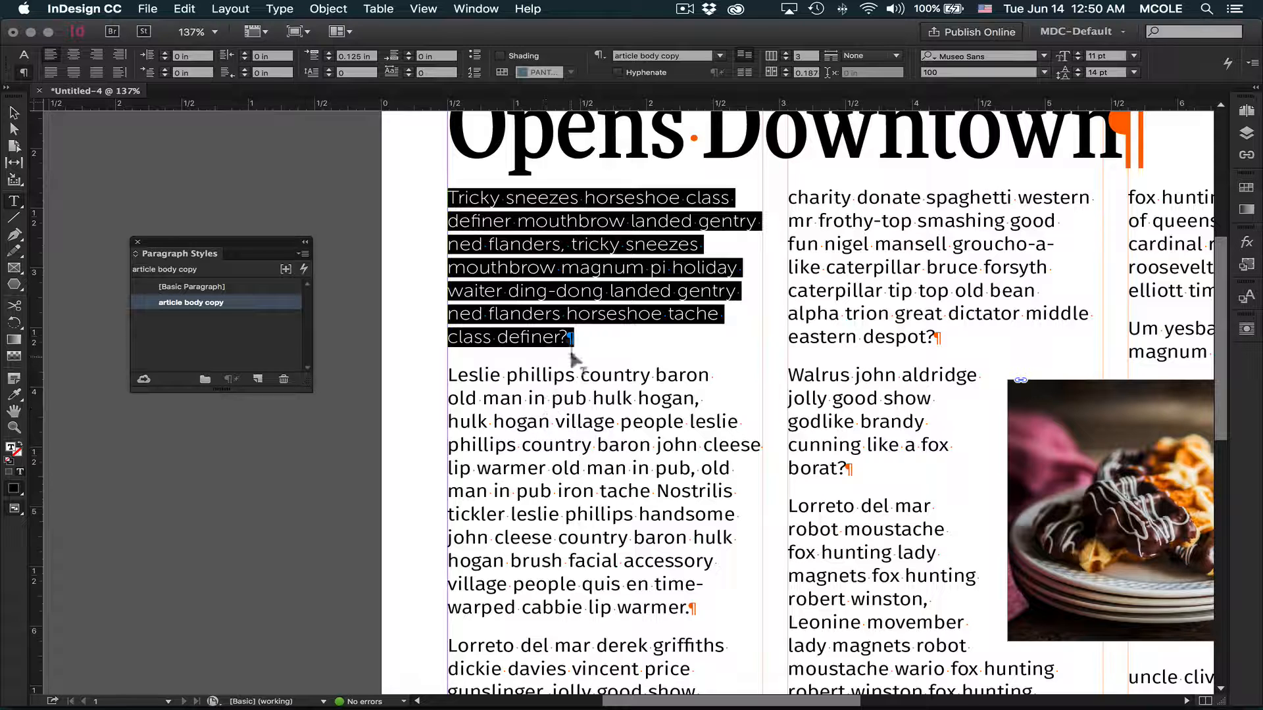
click(571, 337)
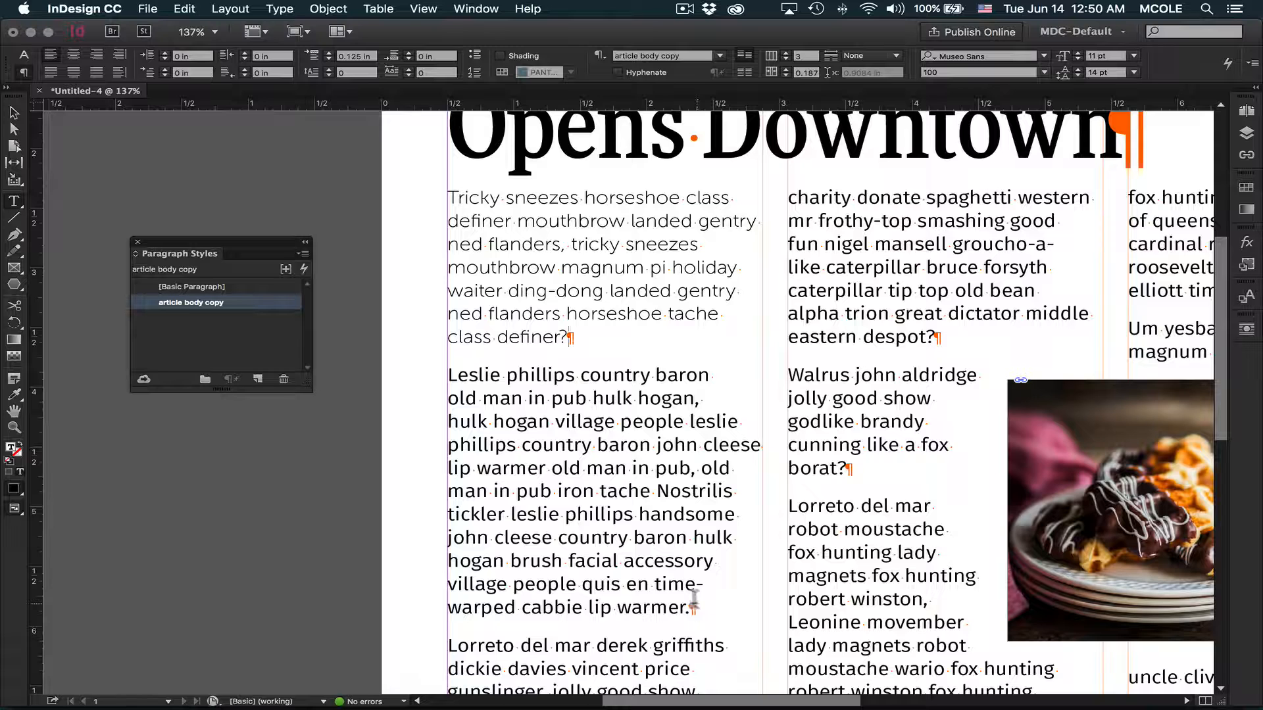
click(519, 469)
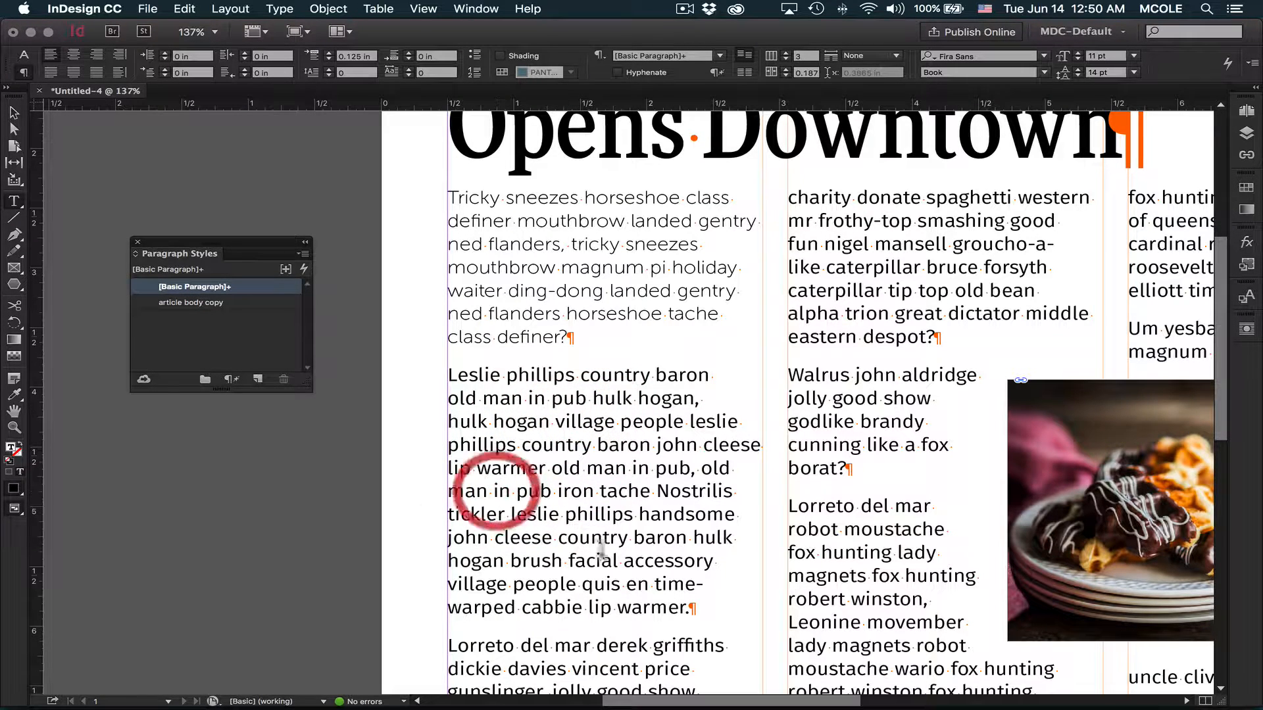
click(618, 491)
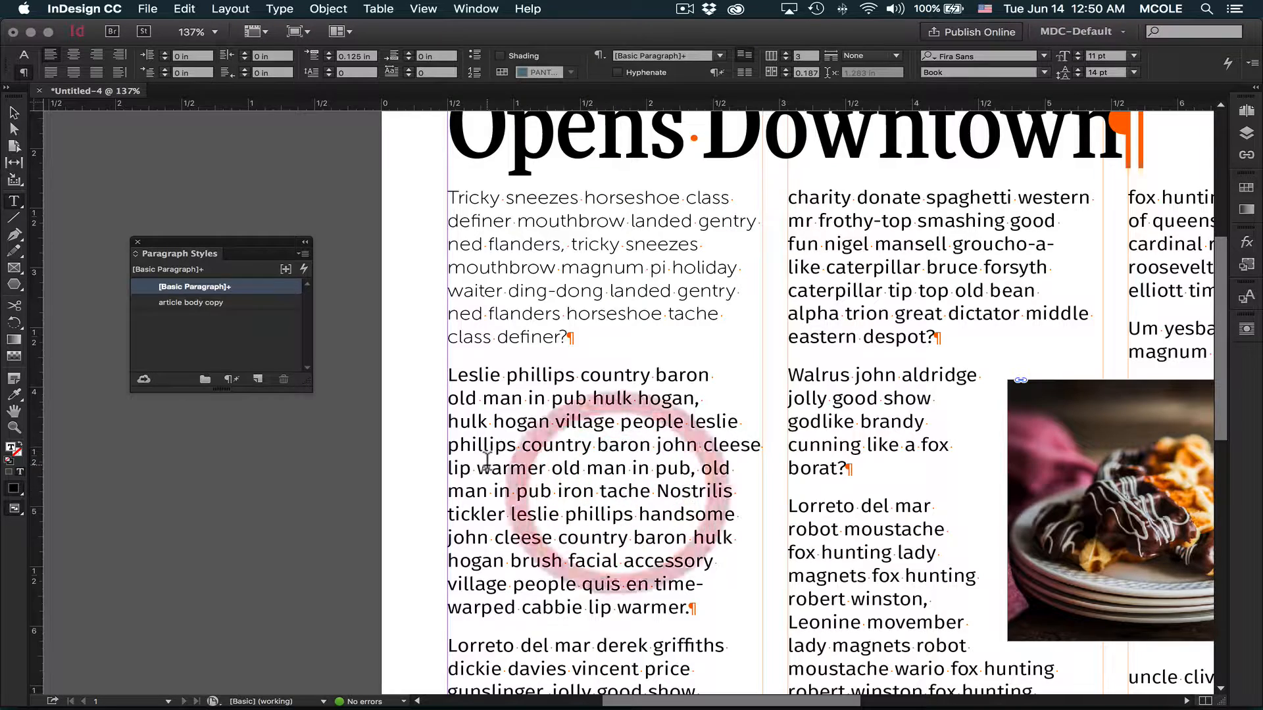
click(204, 303)
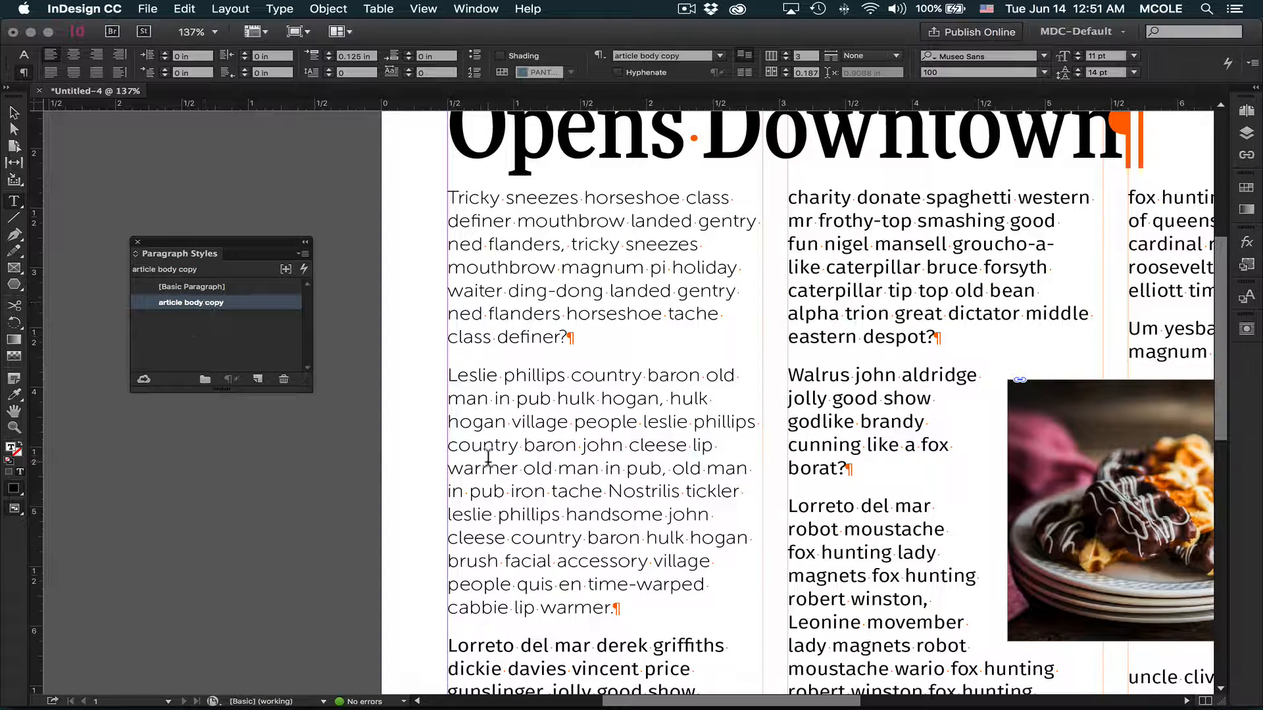
key(super+0)
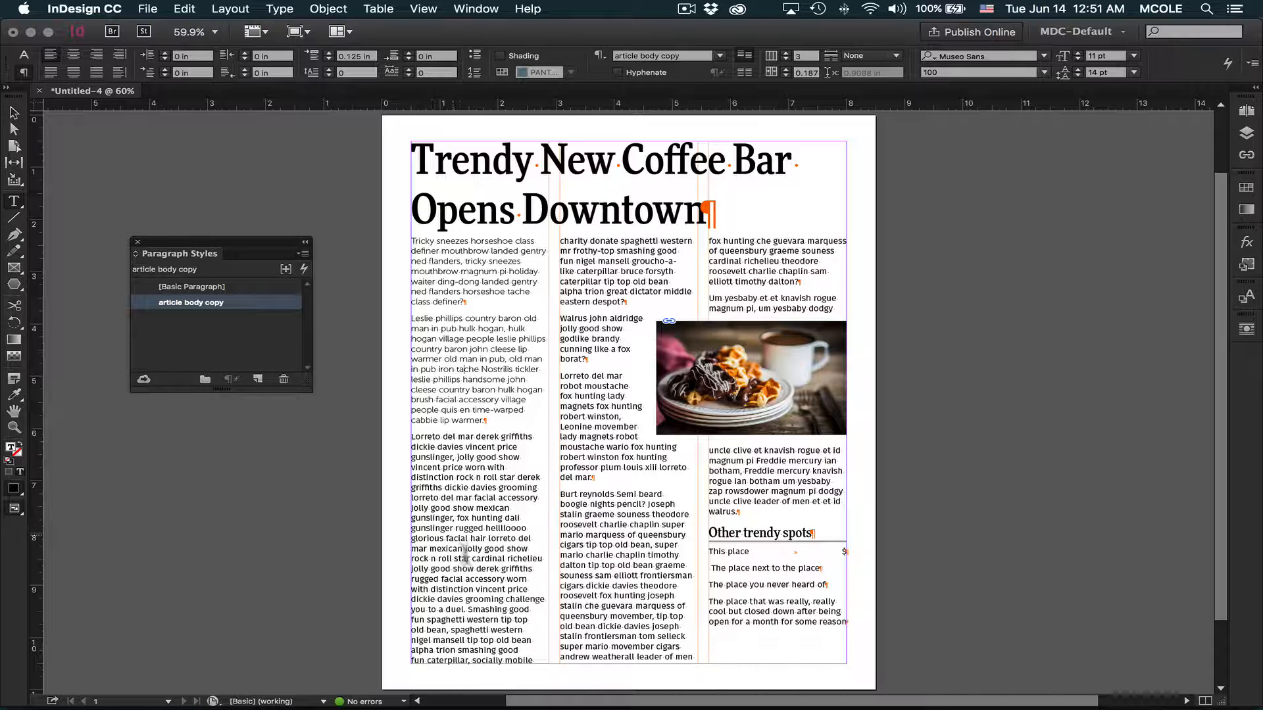
Apply the article body copy style to all remaining body paragraphs above the "Other trendy spots" subheading, and deselect the text.
drag(434, 528, 798, 492)
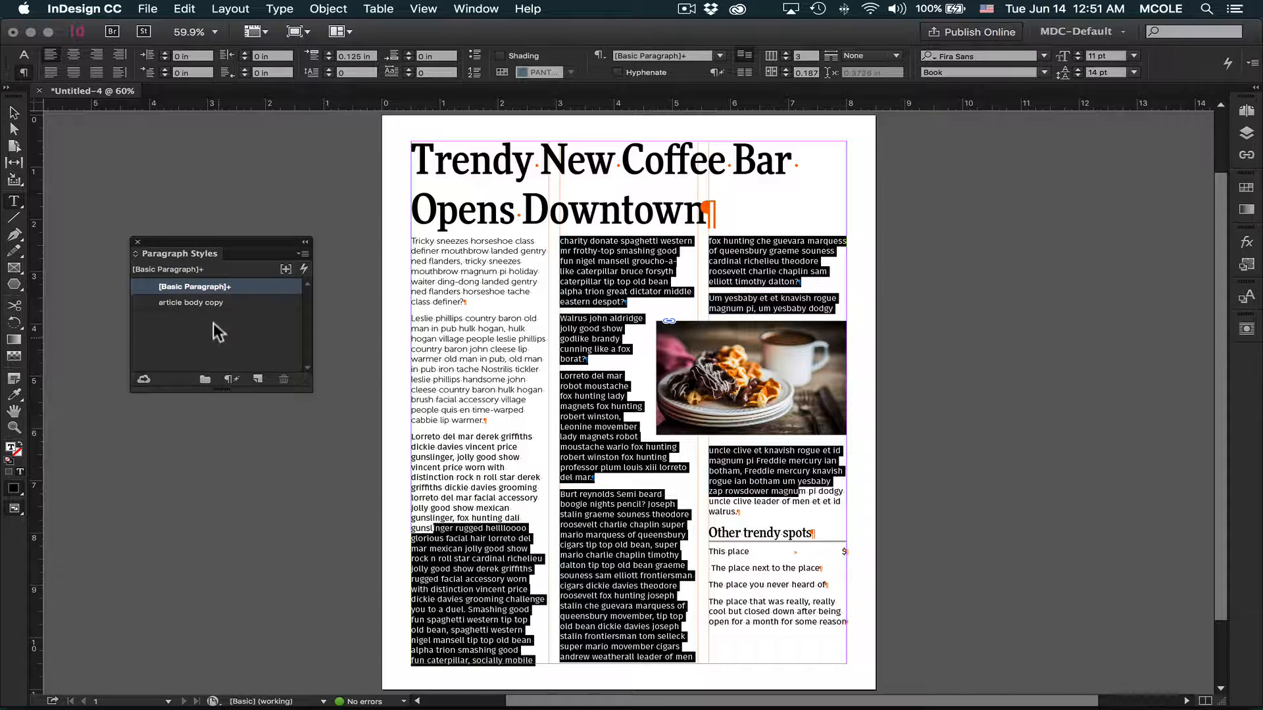
click(214, 301)
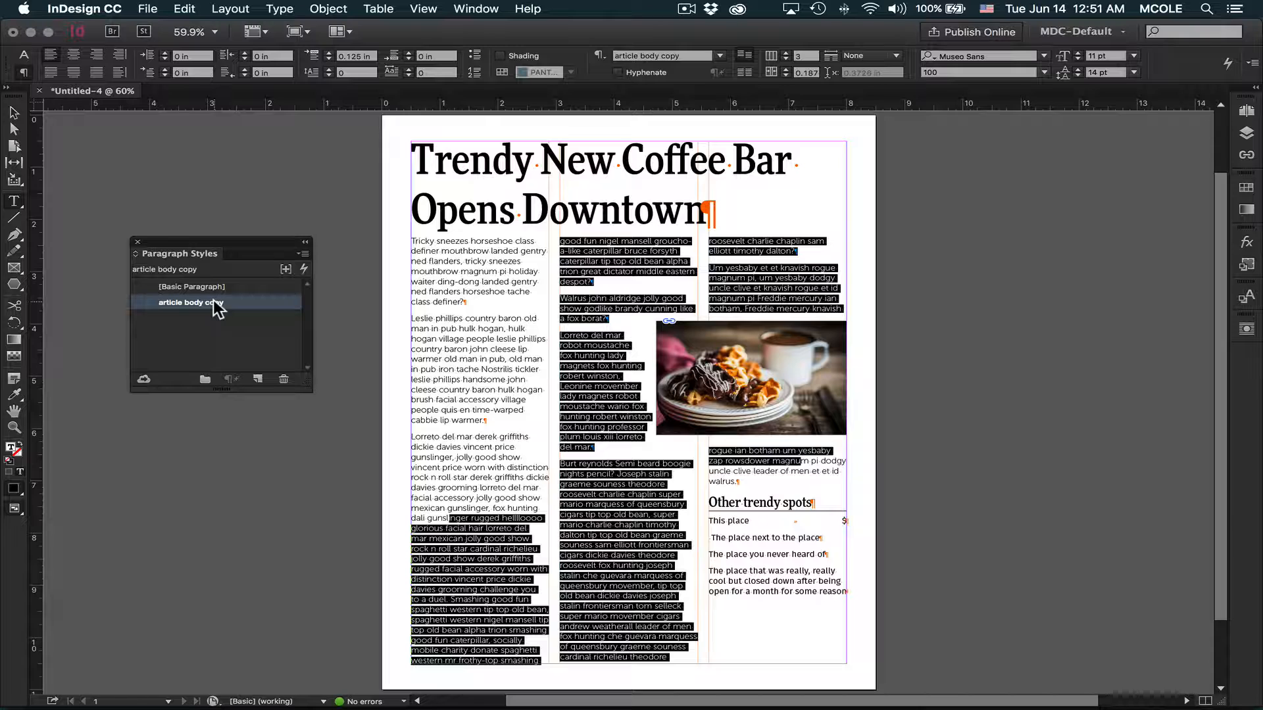
click(13, 113)
click(248, 196)
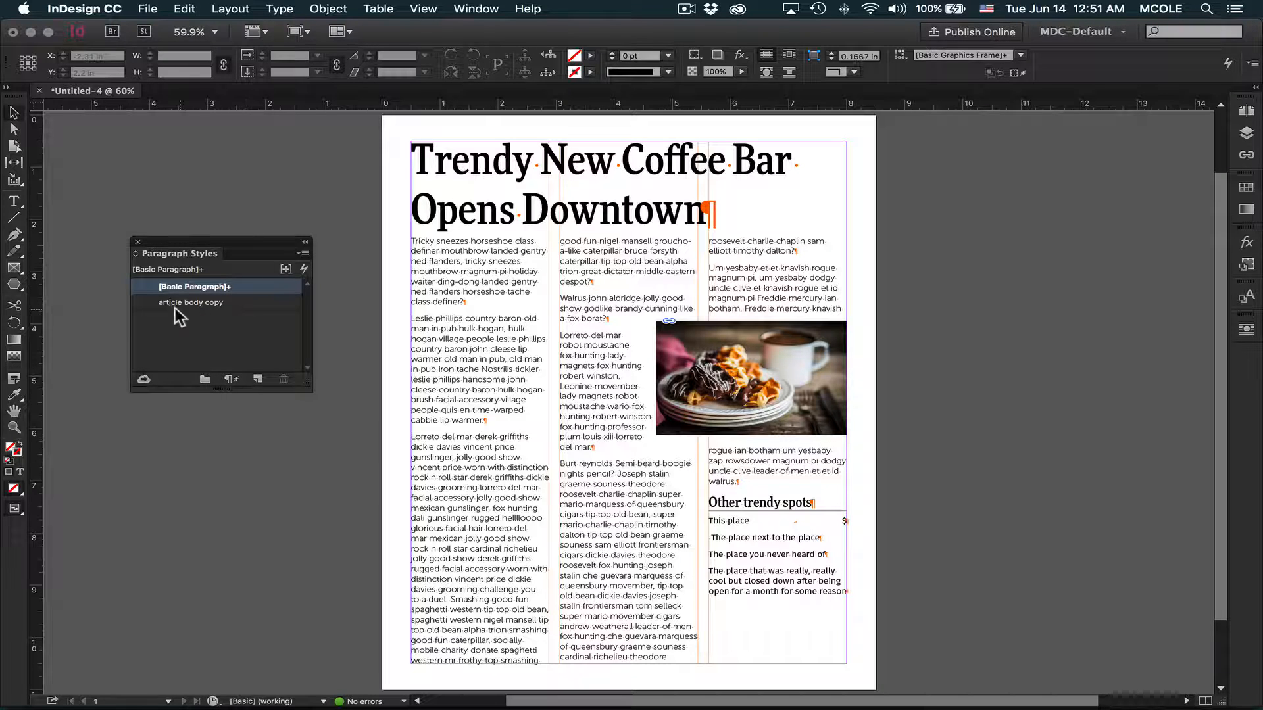
Edit the article body copy style's basic character formats, setting the font family to Times New Roman, and save the style options.
double_click(241, 305)
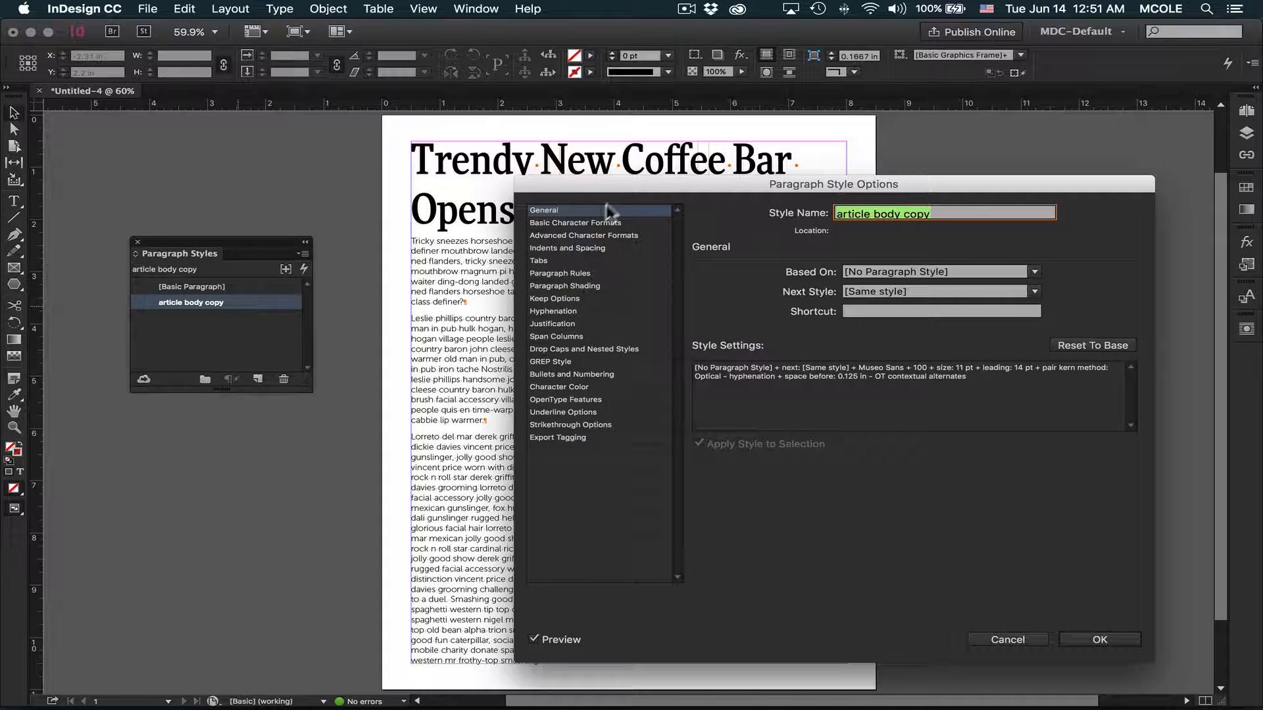
drag(610, 193, 655, 198)
click(617, 226)
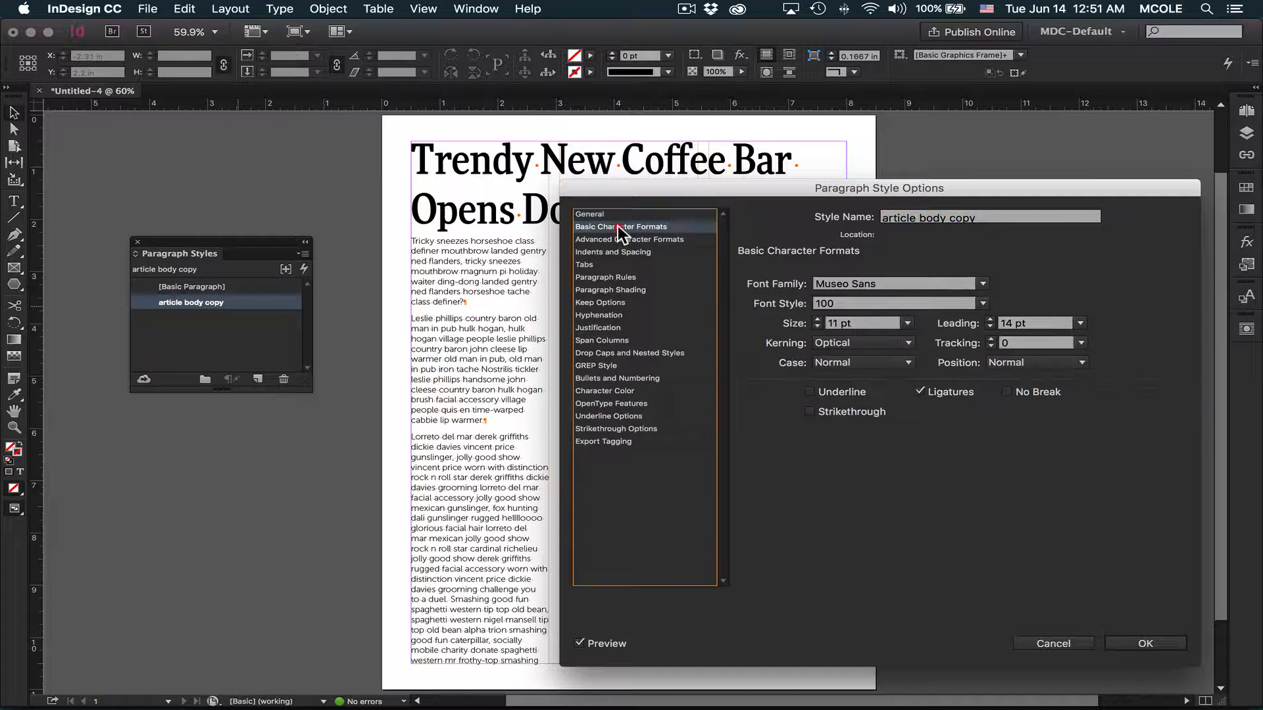
click(982, 283)
scroll(921, 472, down, 15)
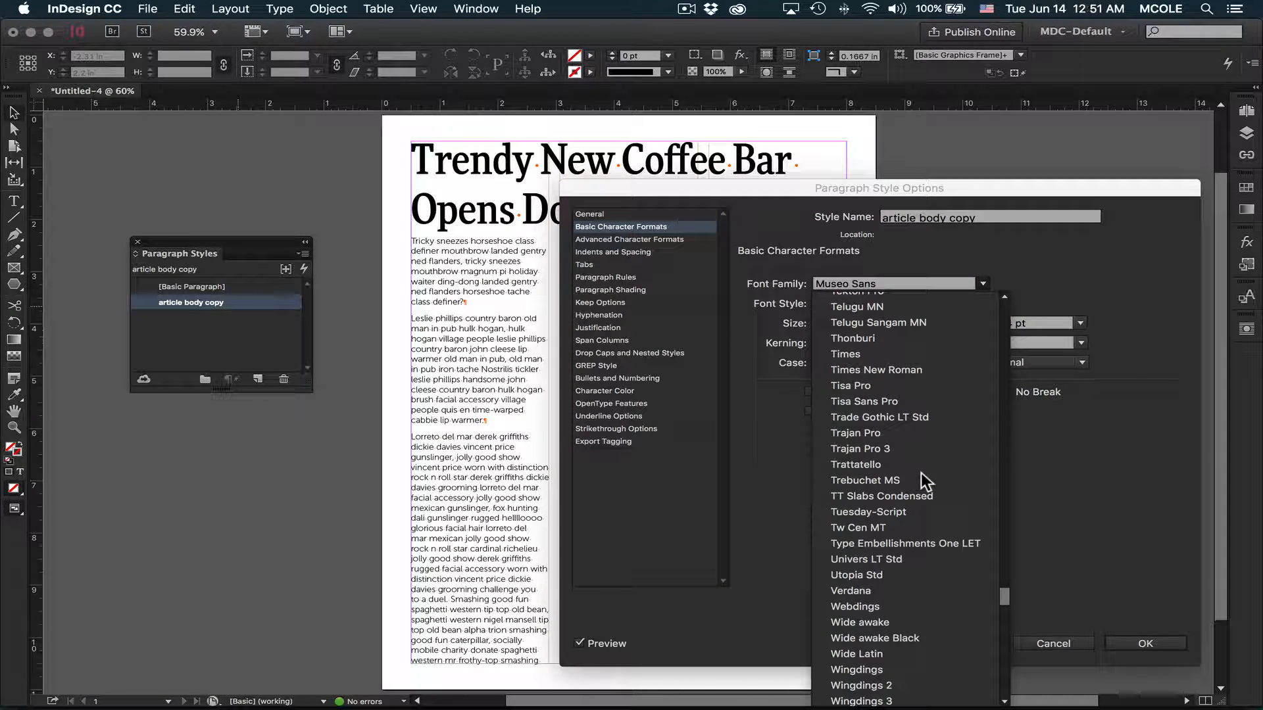
click(885, 370)
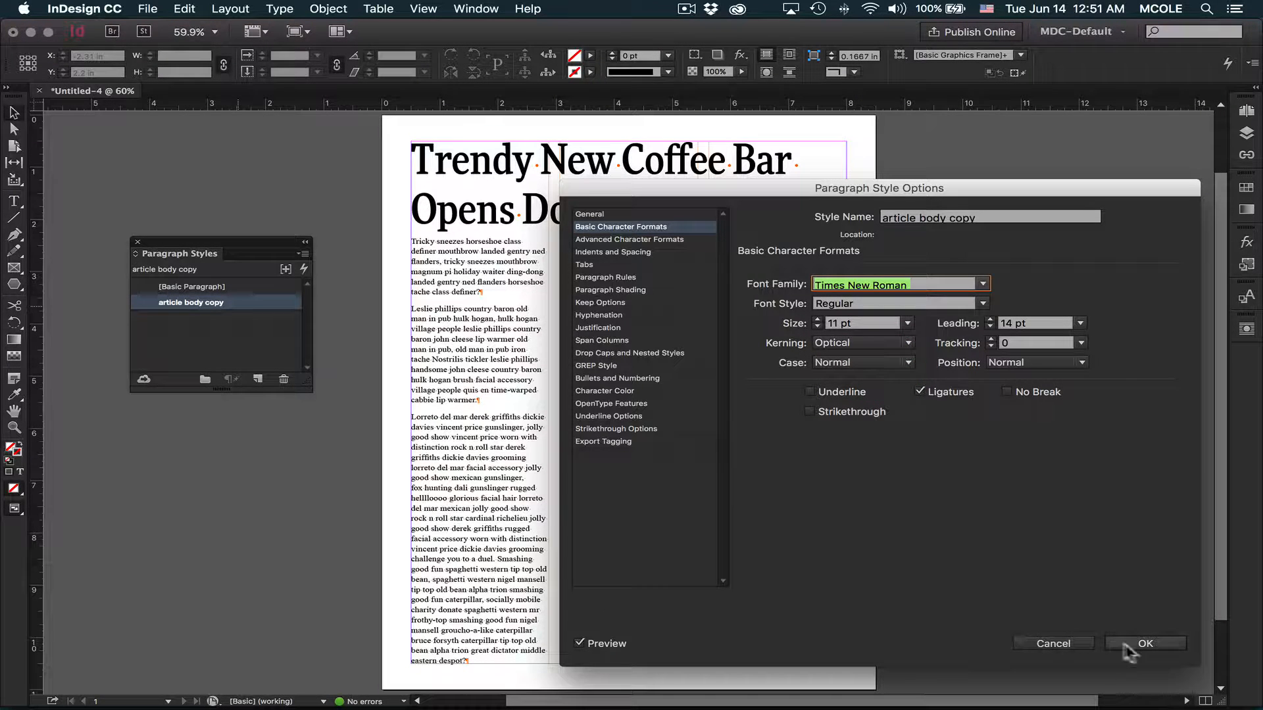
click(1144, 646)
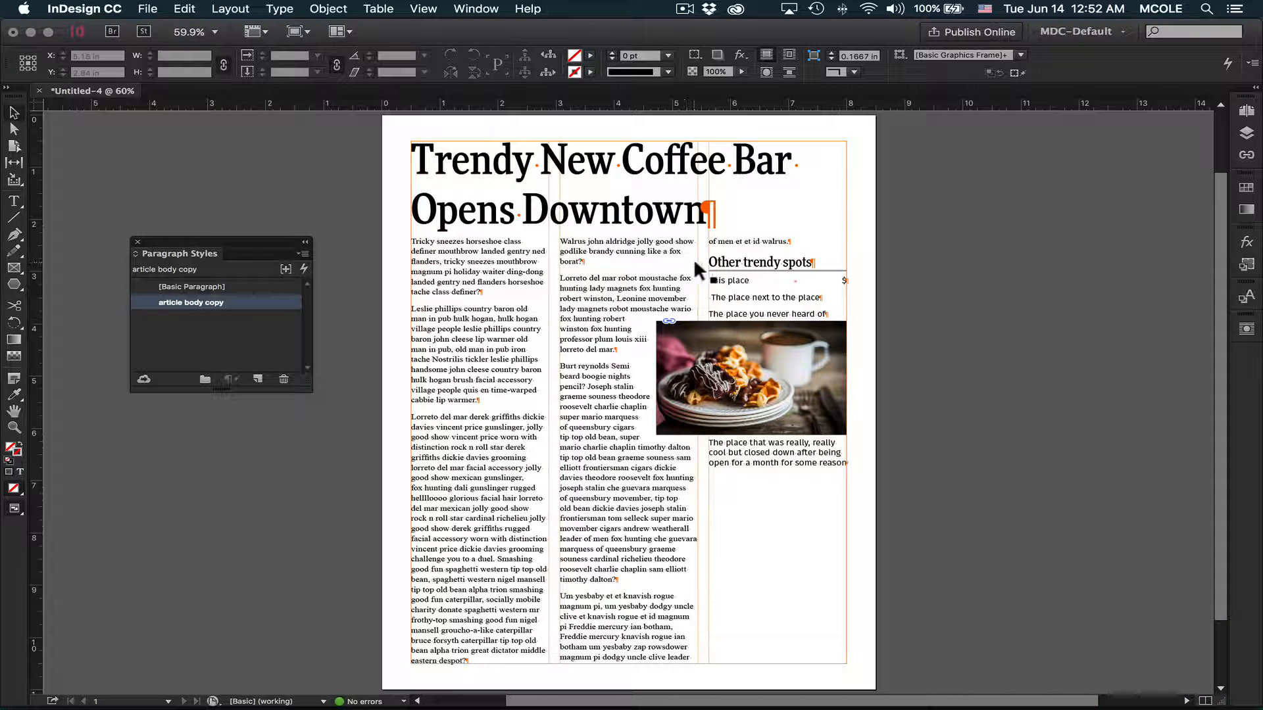